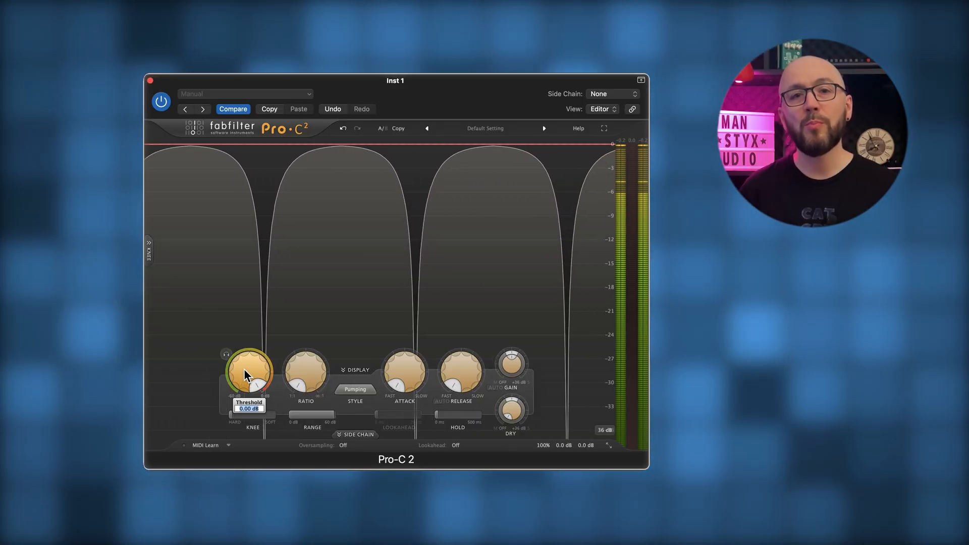
# - Set the compressor's threshold to -12 dB and its ratio to 2:1
pyautogui.write('-12')
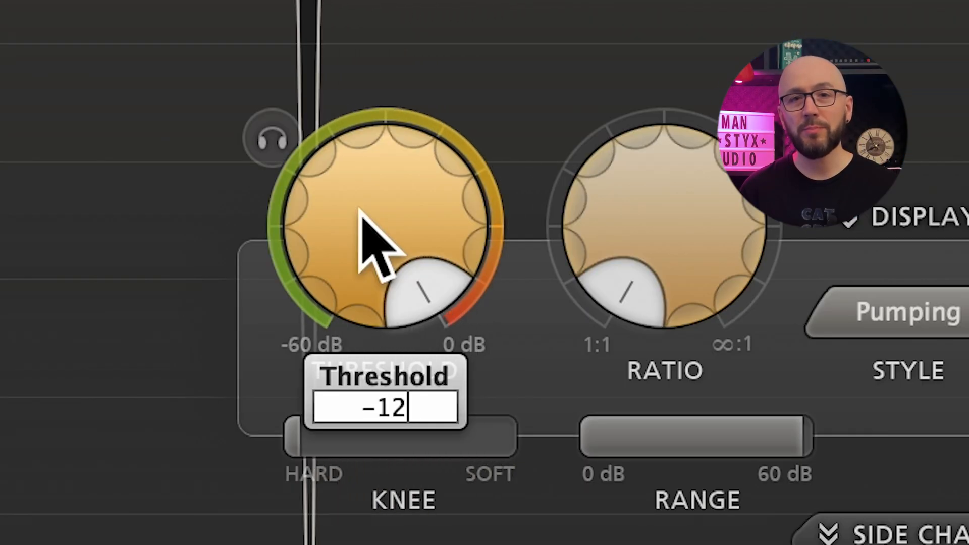
pyautogui.press('Return')
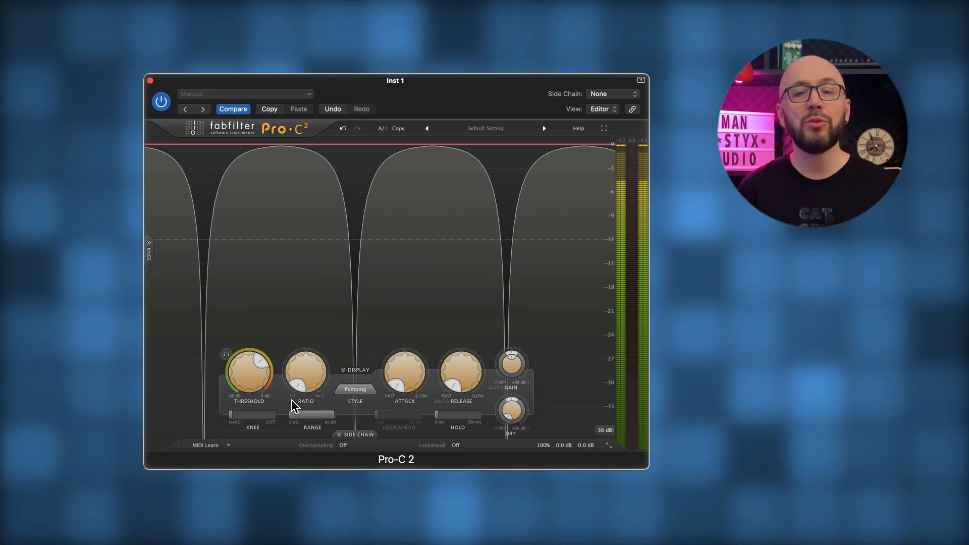
pyautogui.moveTo(307, 373)
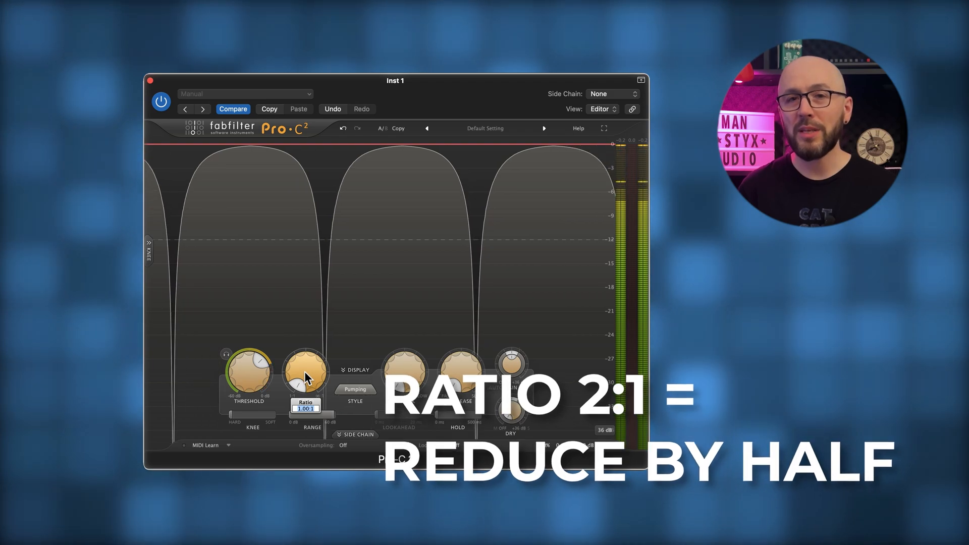
pyautogui.write('2')
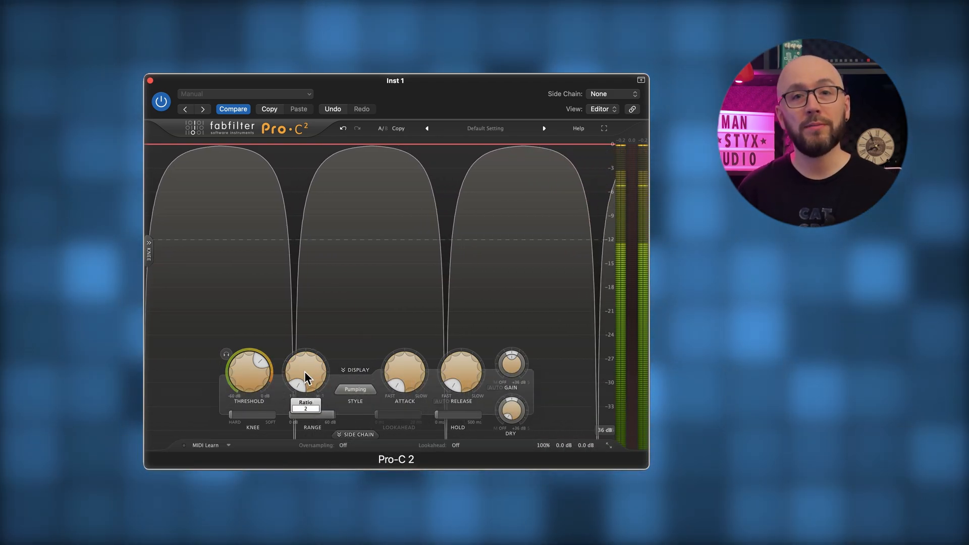
pyautogui.press('Return')
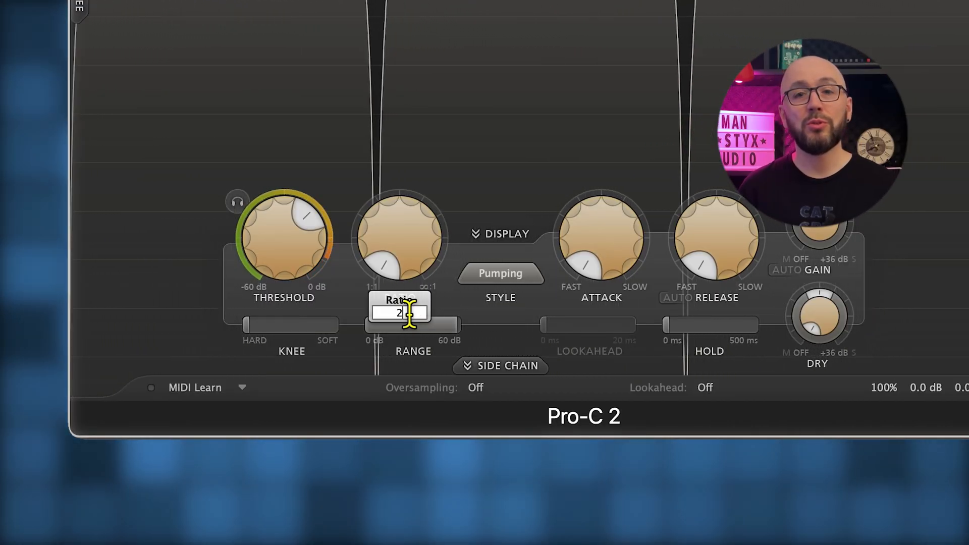
pyautogui.press('Return')
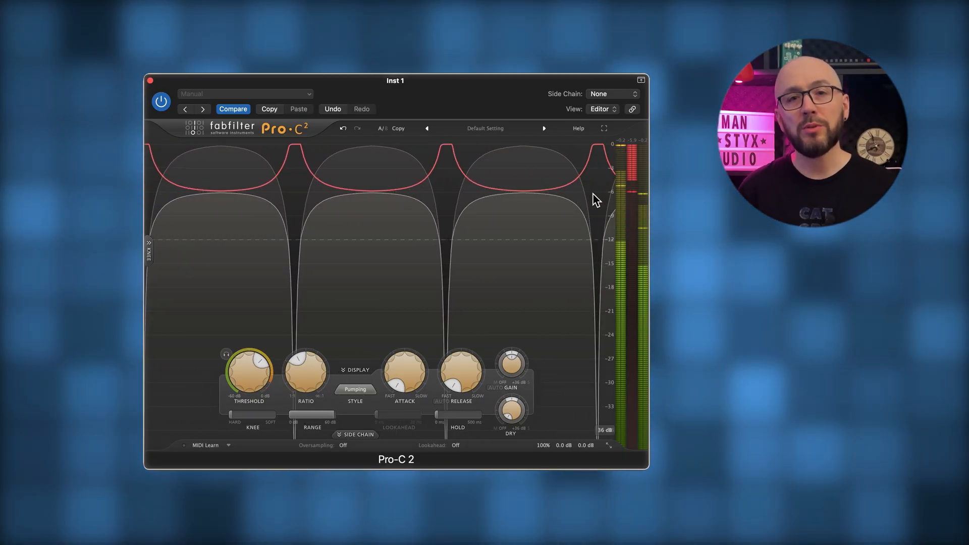
# - Set the compressor's ratio to 4:1
pyautogui.moveTo(309, 378)
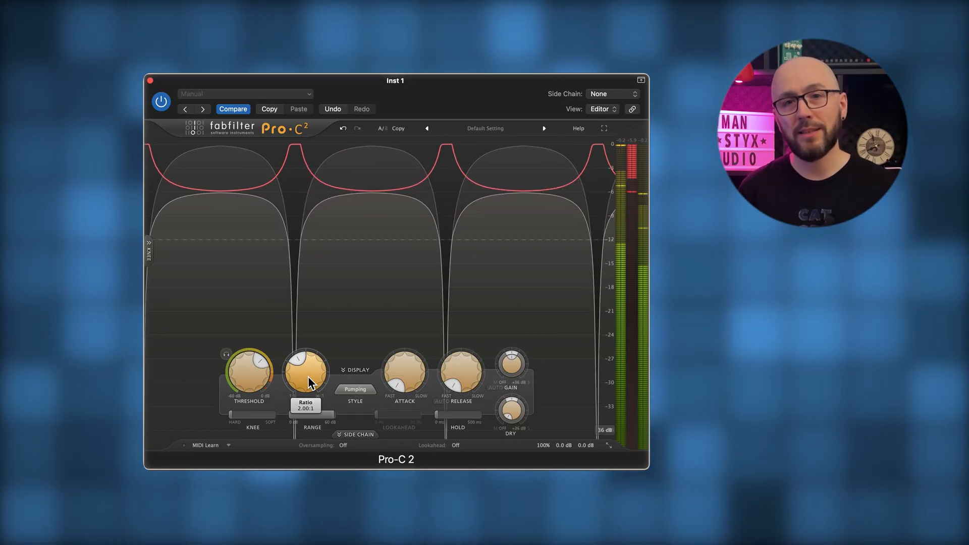
pyautogui.doubleClick(308, 376)
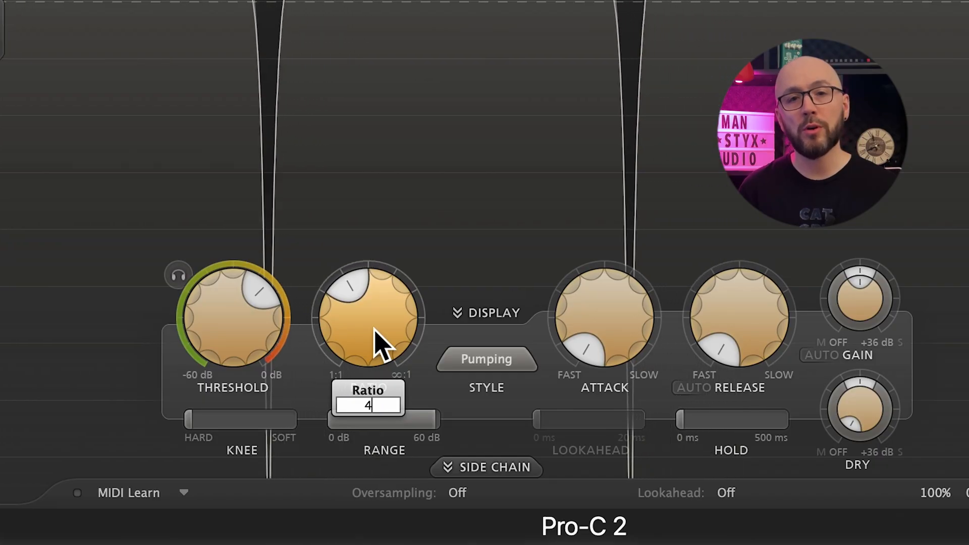
pyautogui.press('Return')
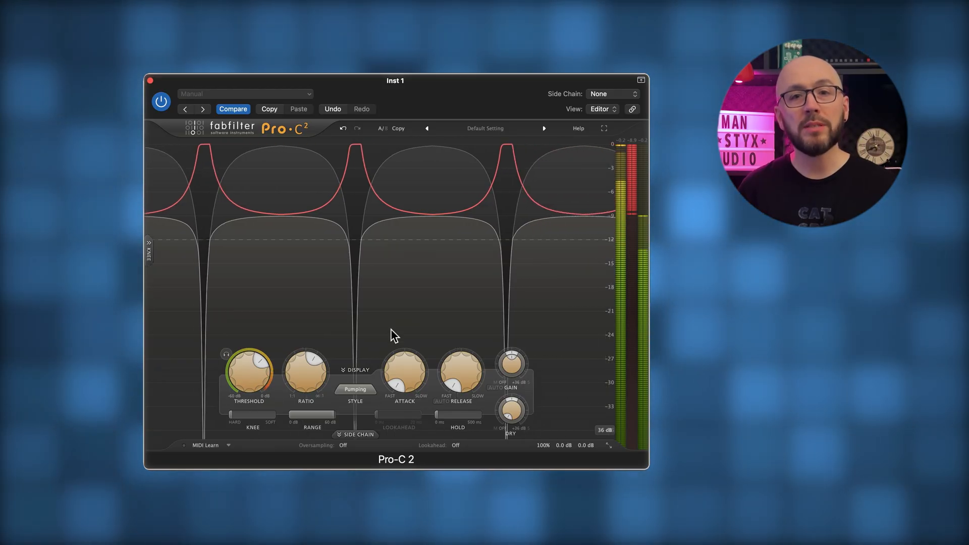
# - Raise the compressor's ratio to 100:1 for limiting-style compression
pyautogui.moveTo(311, 377)
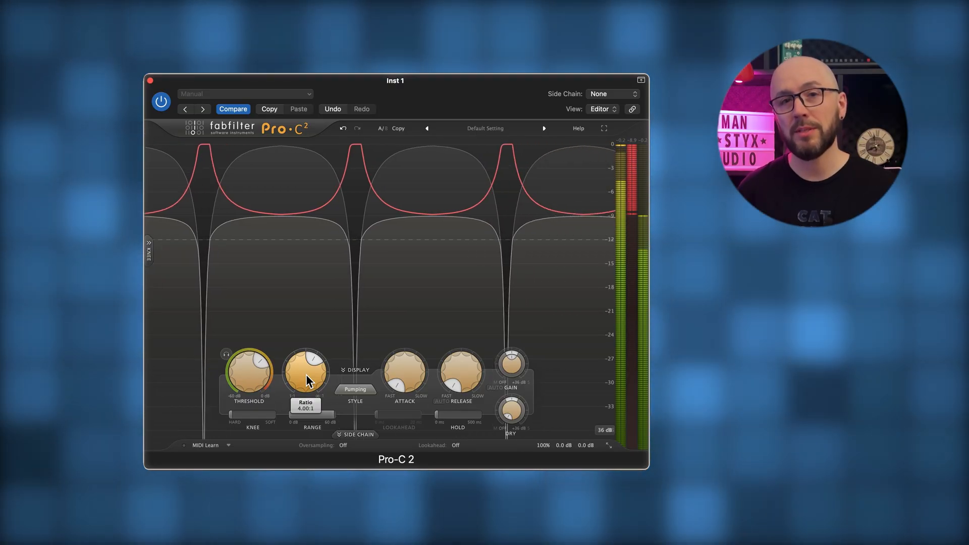
pyautogui.write('1')
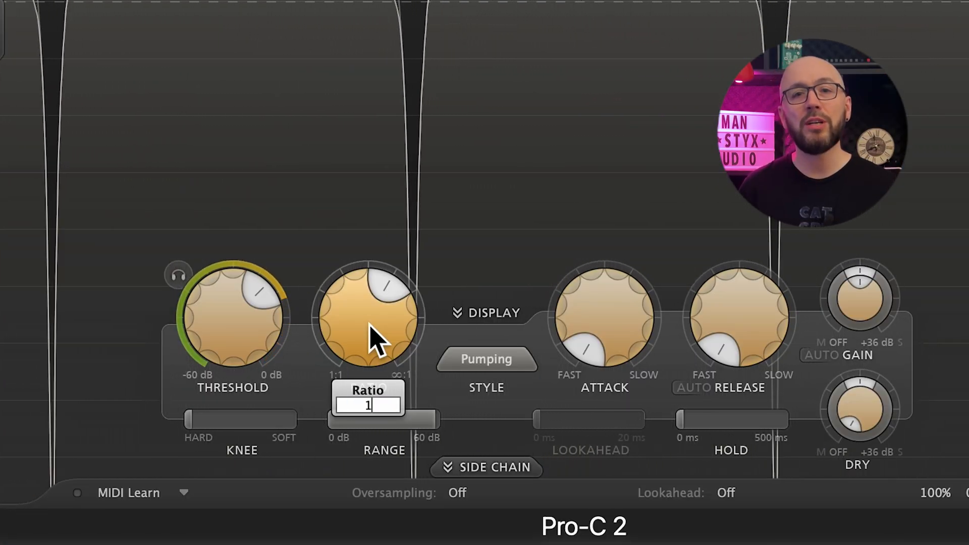
pyautogui.write('00')
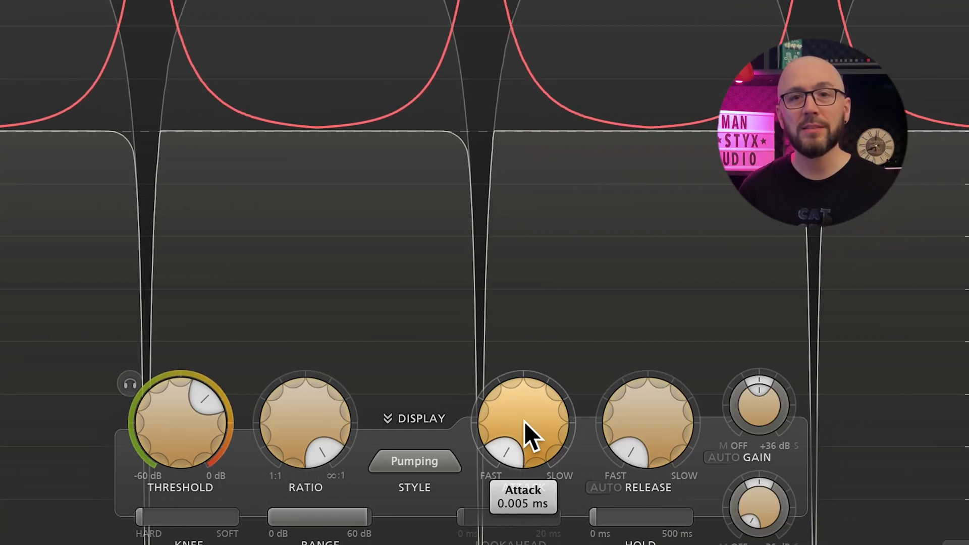
# - Slow the compressor's attack in stages to about 103 ms so the signal's initial peaks pass through
pyautogui.moveTo(528, 438); pyautogui.dragTo(529, 381)
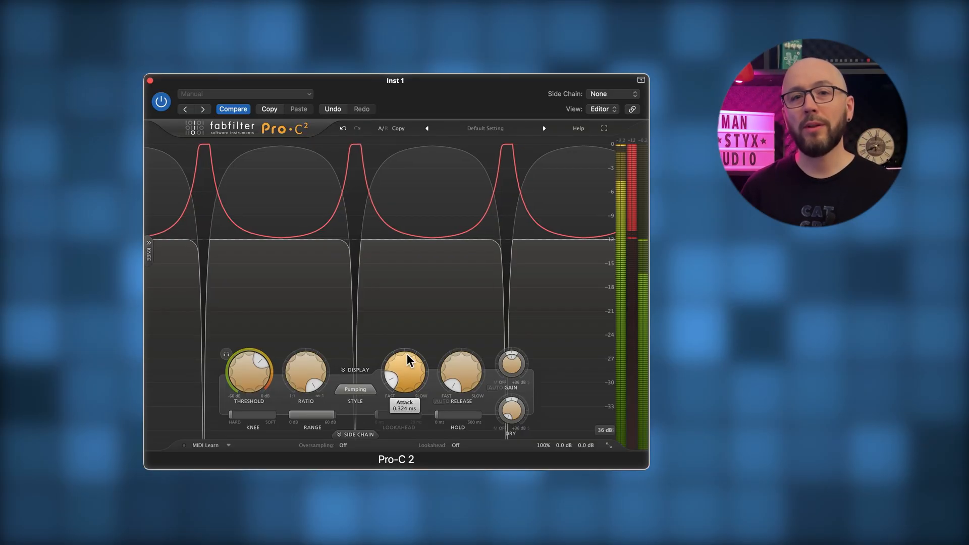
pyautogui.moveTo(411, 335)
pyautogui.mouseDown()
pyautogui.moveTo(409, 320)
pyautogui.moveTo(407, 365)
pyautogui.moveTo(410, 347)
pyautogui.mouseUp()
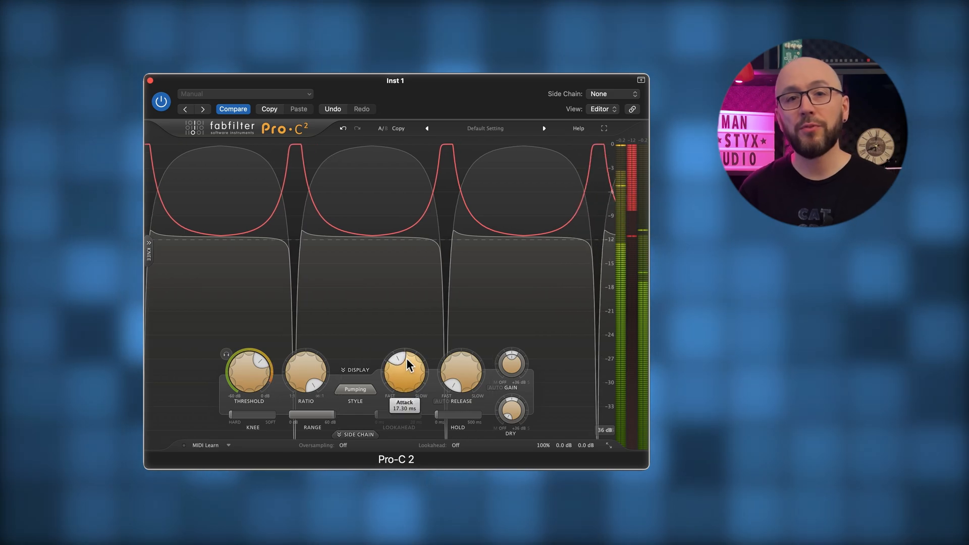
pyautogui.moveTo(408, 329); pyautogui.dragTo(407, 297)
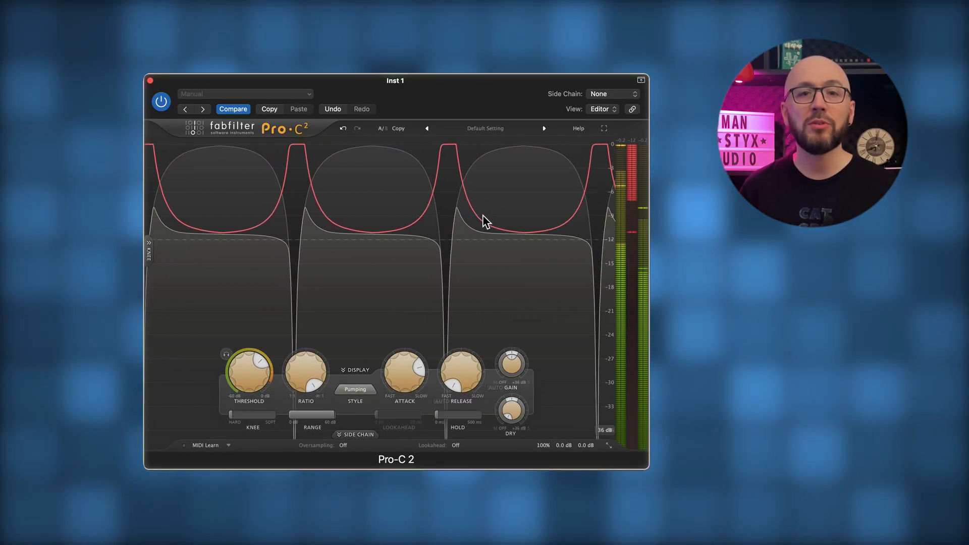
pyautogui.moveTo(412, 364)
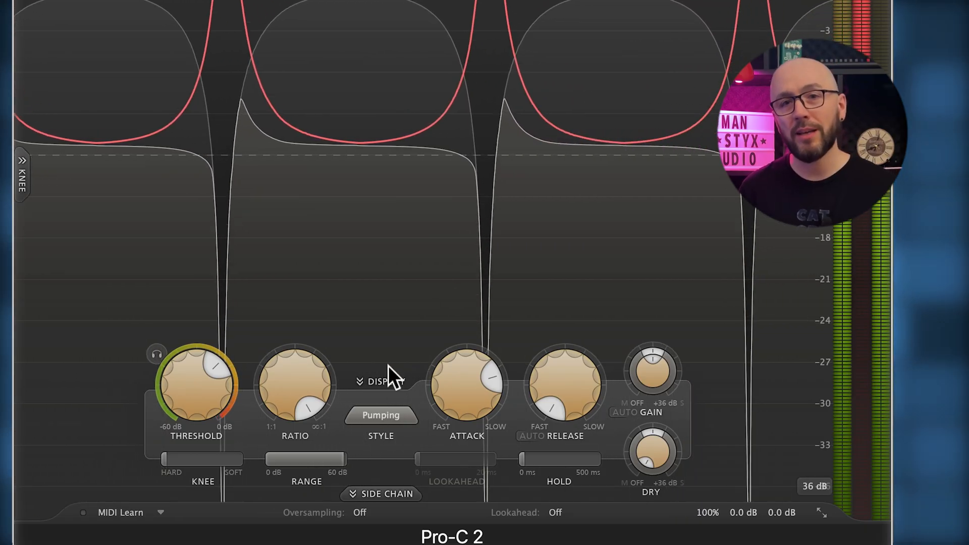
pyautogui.moveTo(456, 389)
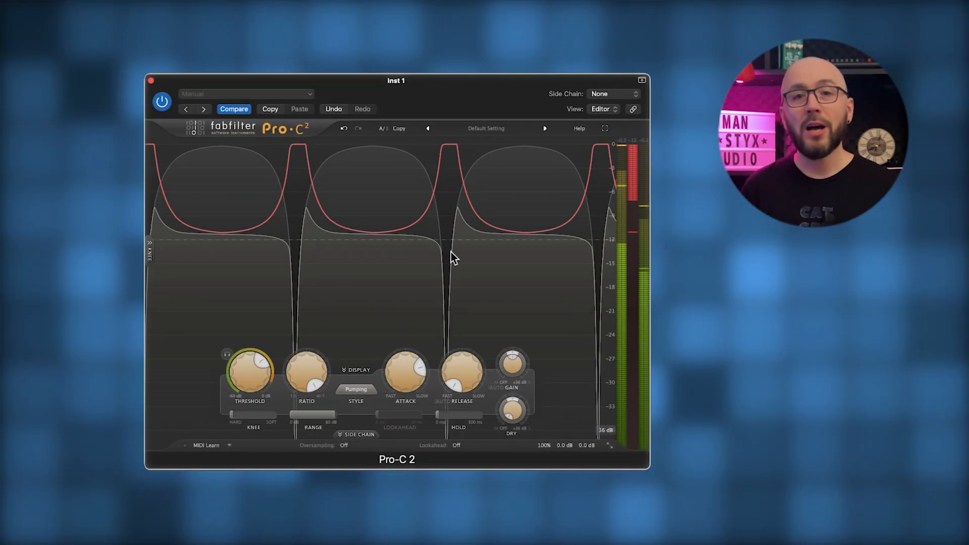
pyautogui.moveTo(390, 363)
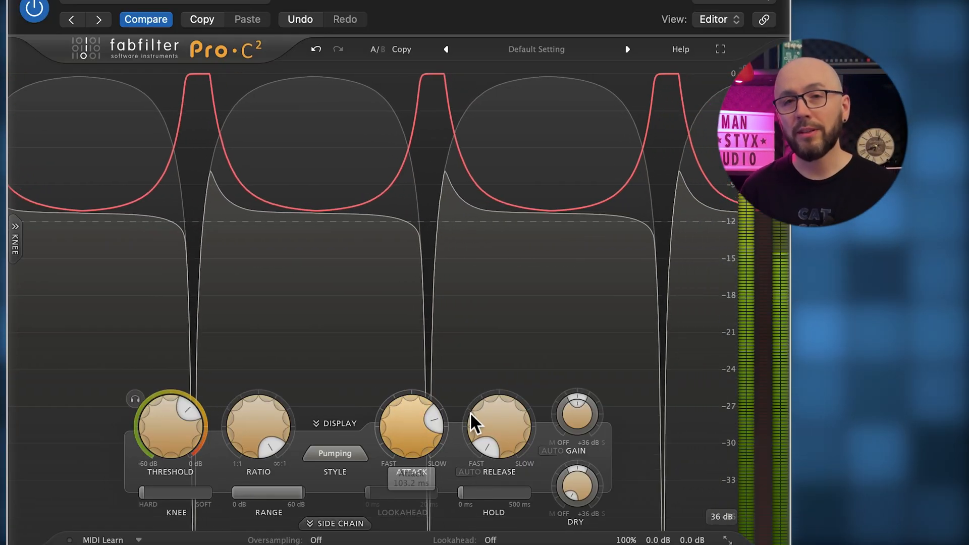
# - Lengthen the compressor's release, trying about 446 ms and 406 ms, and settle near the middle of its range
pyautogui.moveTo(454, 374)
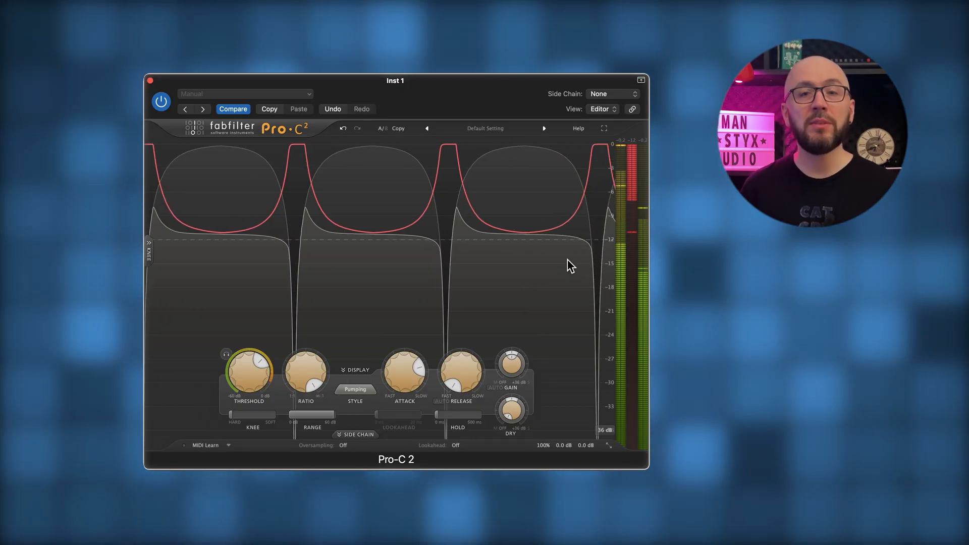
pyautogui.moveTo(457, 385)
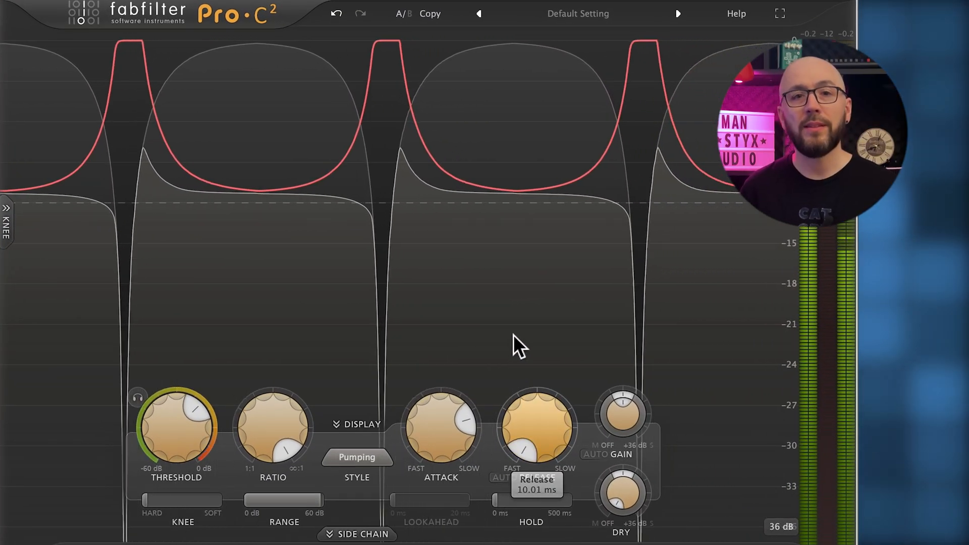
pyautogui.moveTo(525, 435); pyautogui.dragTo(511, 404)
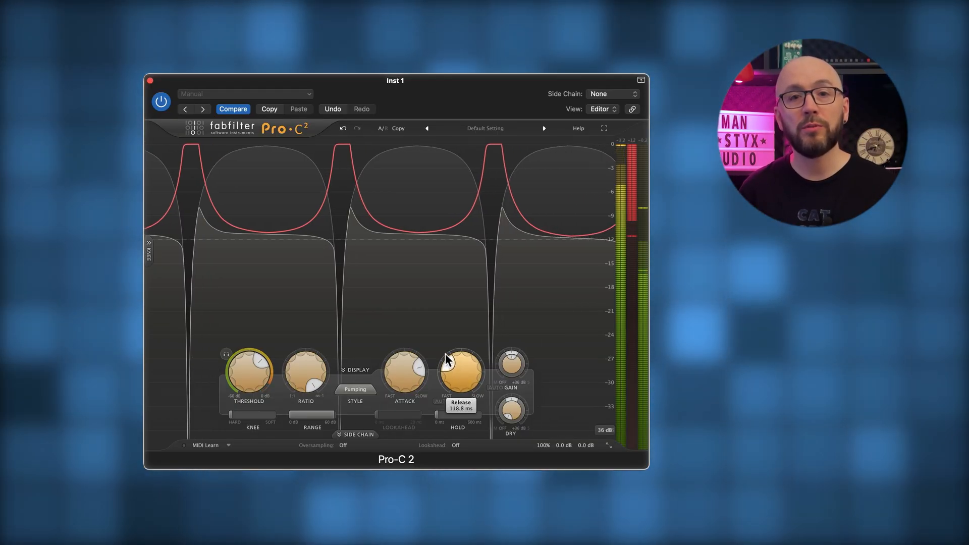
pyautogui.moveTo(446, 359); pyautogui.dragTo(459, 340)
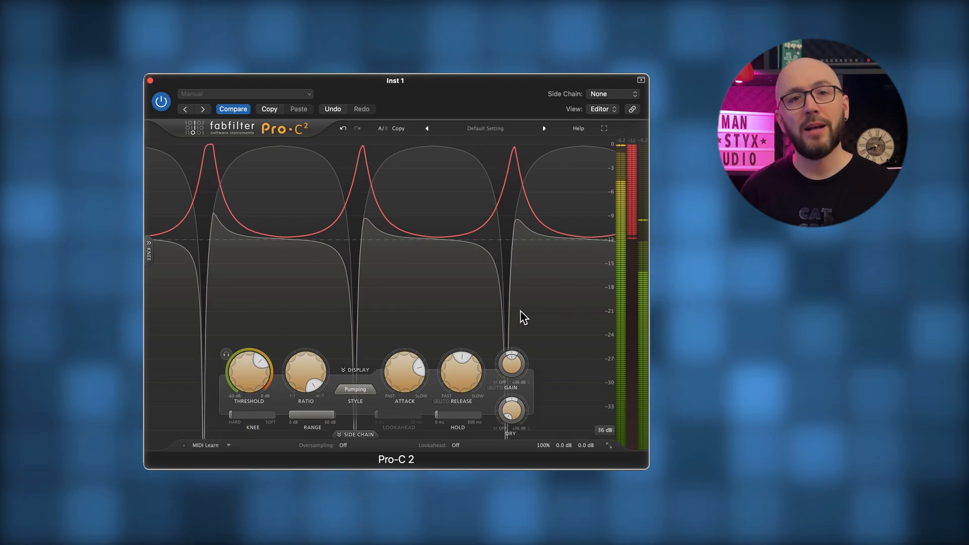
pyautogui.moveTo(460, 371); pyautogui.dragTo(444, 439)
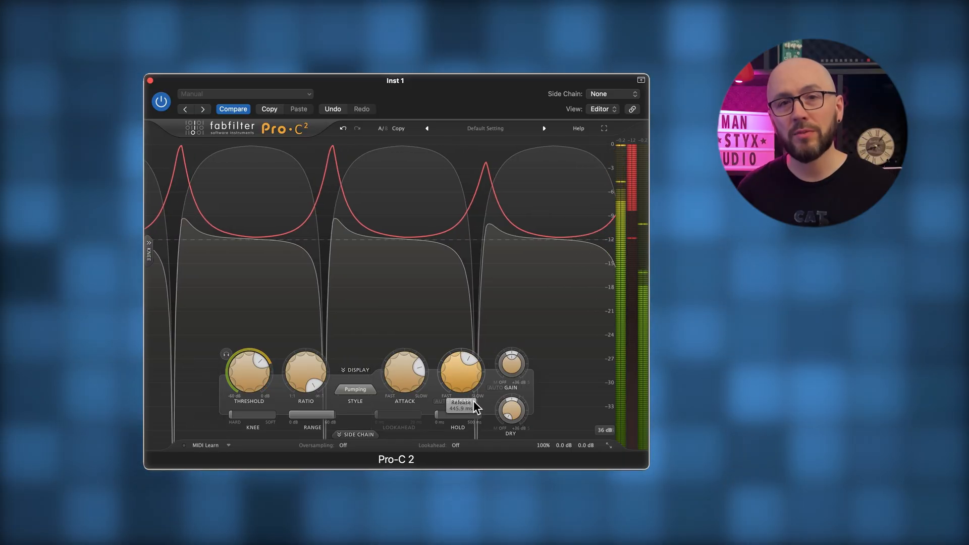
pyautogui.moveTo(461, 377); pyautogui.dragTo(460, 381)
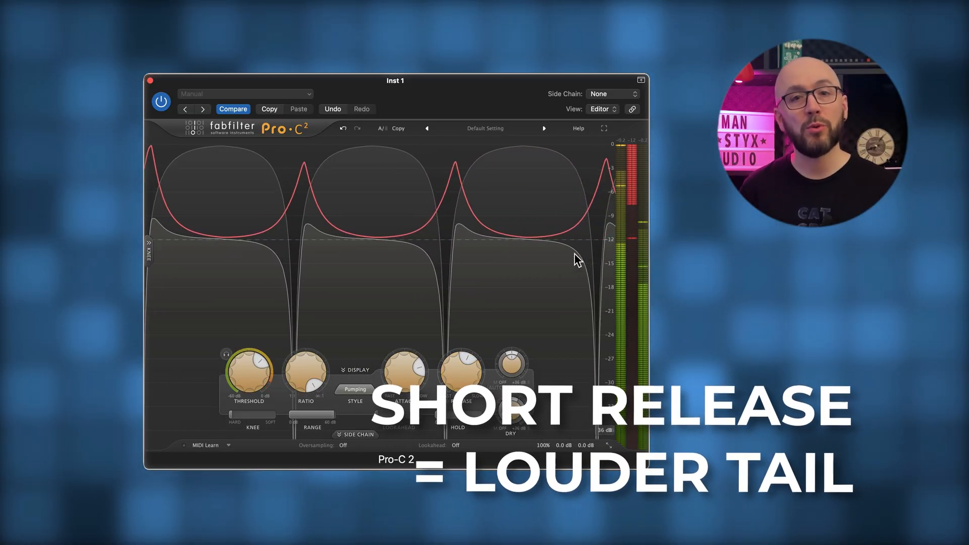
pyautogui.moveTo(456, 387)
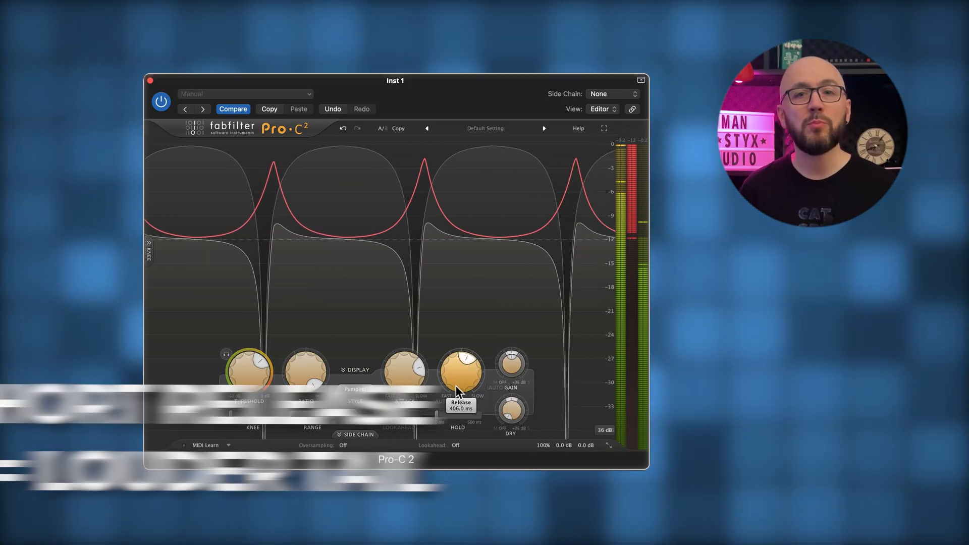
pyautogui.moveTo(457, 383); pyautogui.dragTo(456, 391)
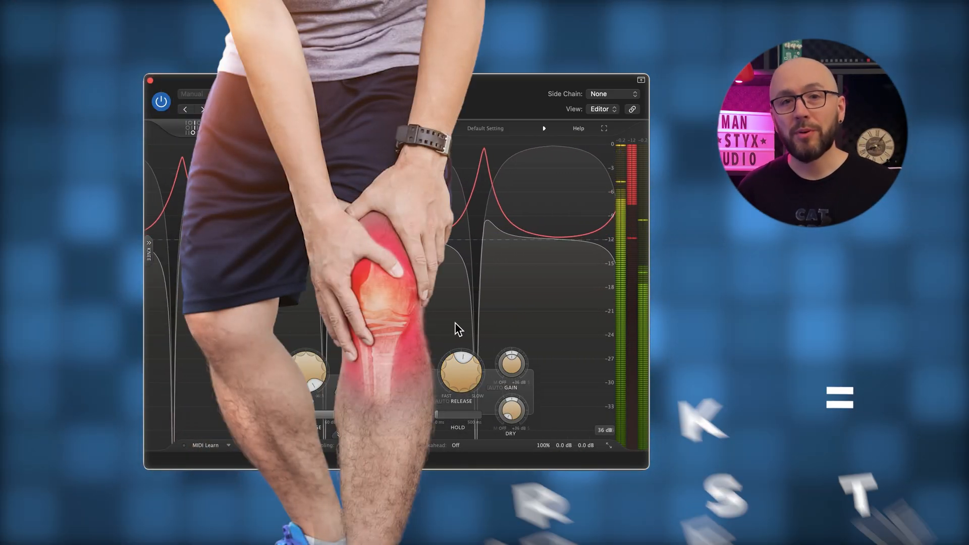
# - Set the attack to its fastest value and soften the knee to about two thirds of its range
pyautogui.moveTo(257, 416)
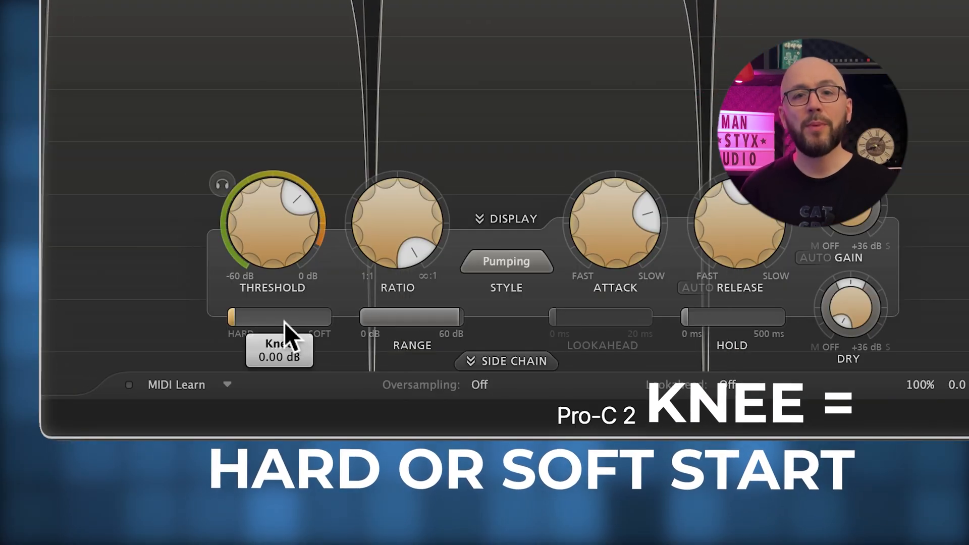
pyautogui.moveTo(605, 214); pyautogui.dragTo(570, 444)
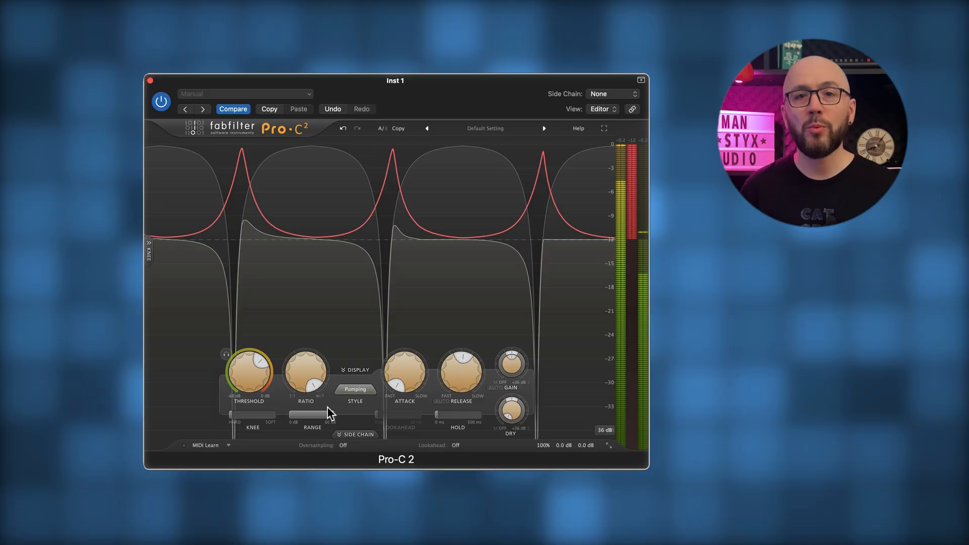
pyautogui.moveTo(244, 418)
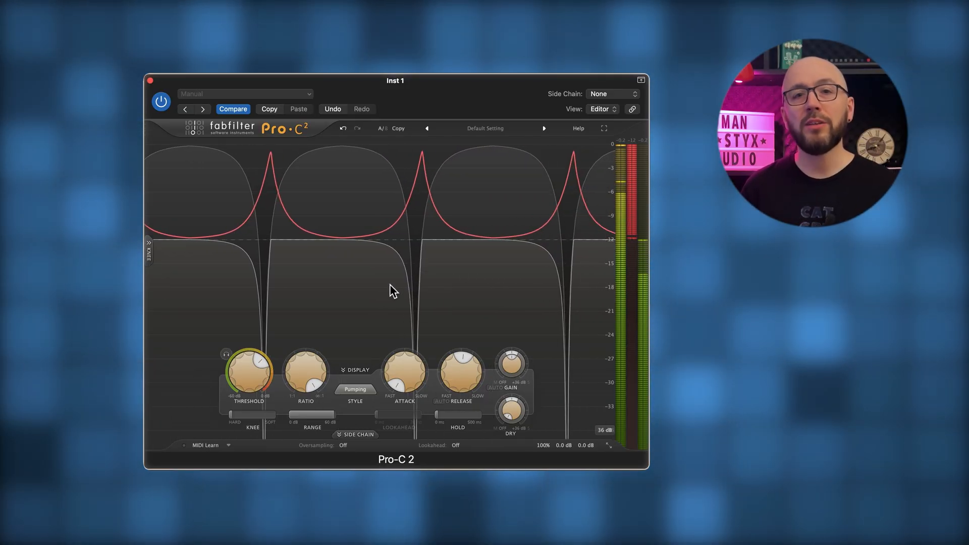
pyautogui.moveTo(238, 413); pyautogui.dragTo(301, 419)
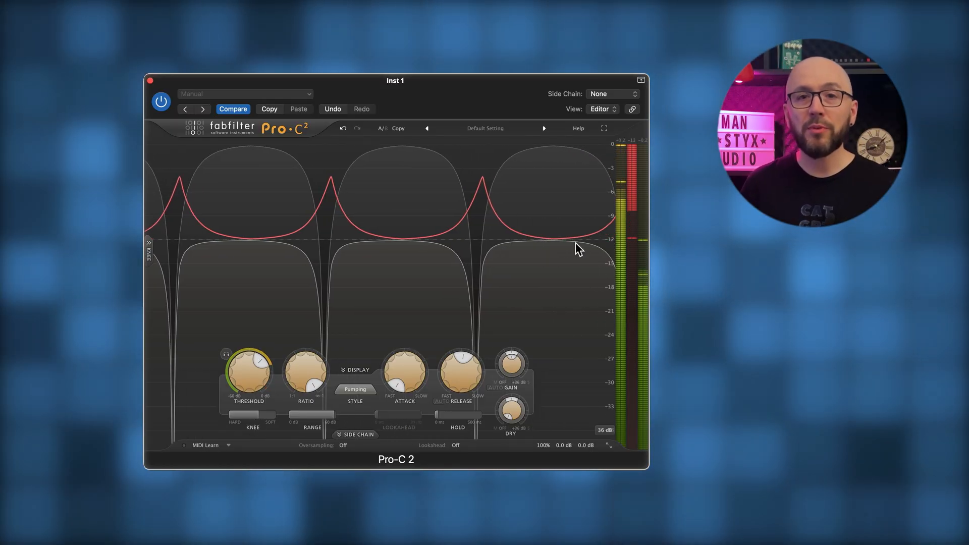
# - Raise the wet gain to about +11.8 dB to make up for the level lost through compression
pyautogui.moveTo(516, 359)
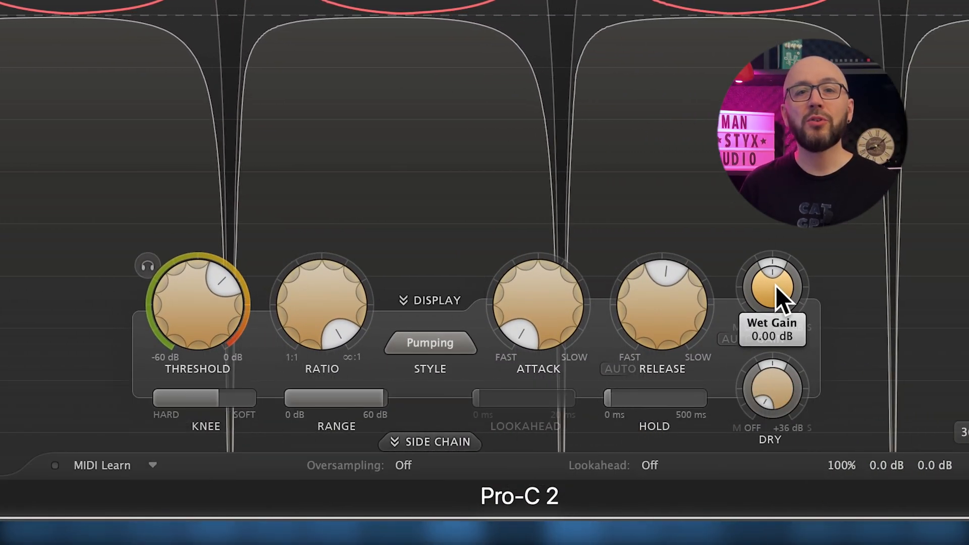
pyautogui.moveTo(777, 285); pyautogui.dragTo(791, 180)
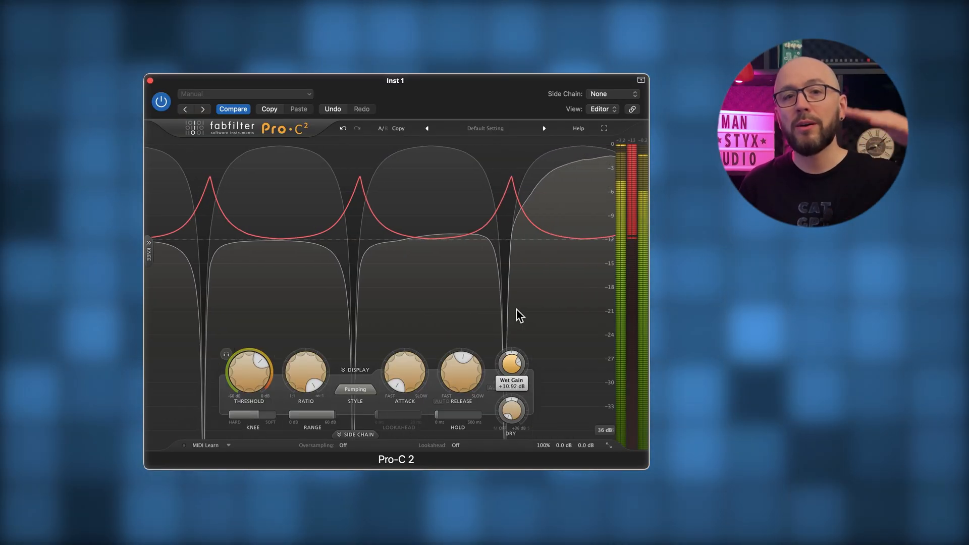
pyautogui.moveTo(517, 316); pyautogui.dragTo(516, 298)
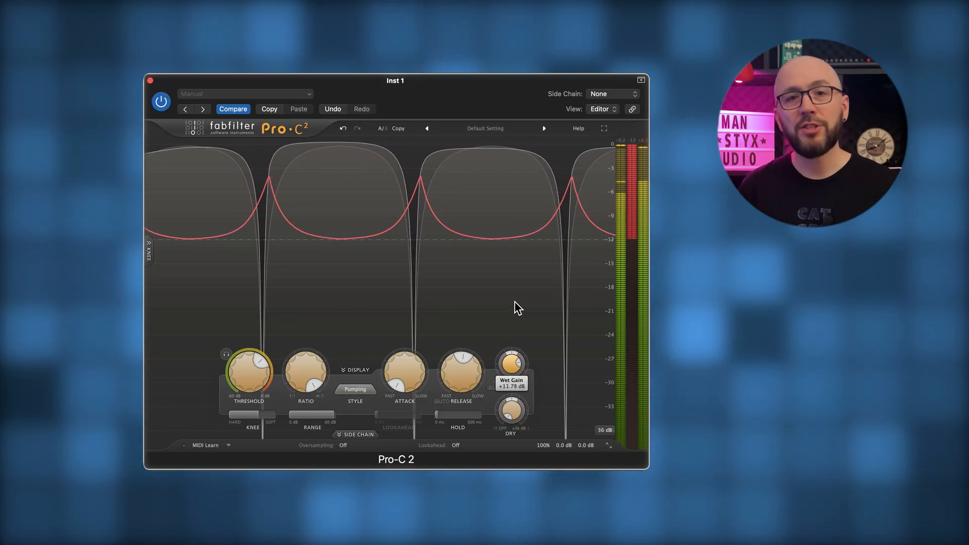
pyautogui.moveTo(517, 307); pyautogui.dragTo(517, 306)
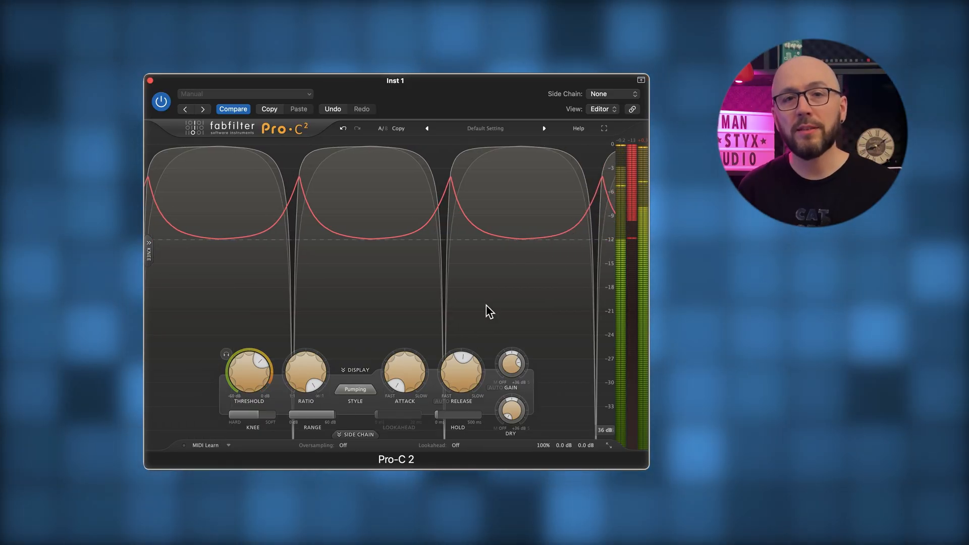
# - Shorten the release to its fastest value and slow the attack to about 5.6 ms
pyautogui.moveTo(440, 365); pyautogui.dragTo(444, 405)
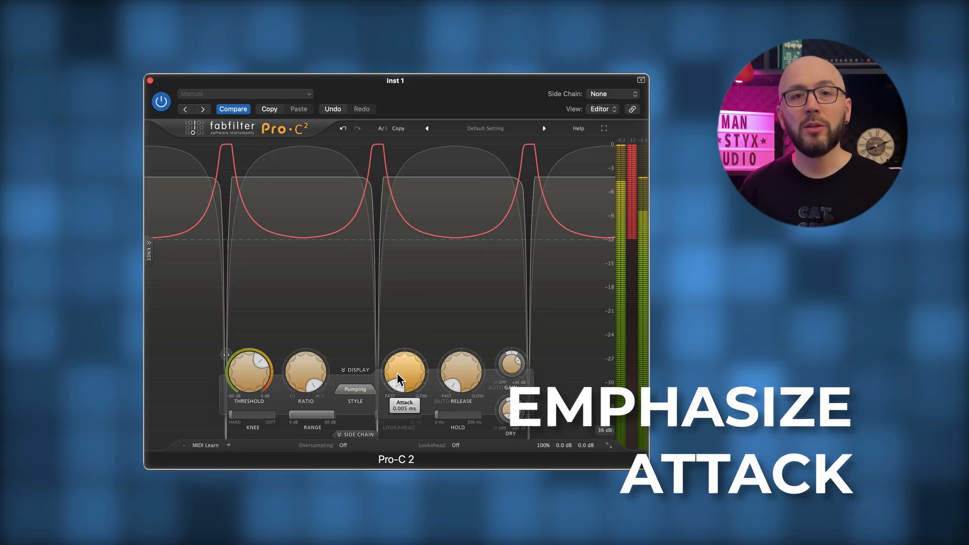
pyautogui.moveTo(396, 372); pyautogui.dragTo(394, 330)
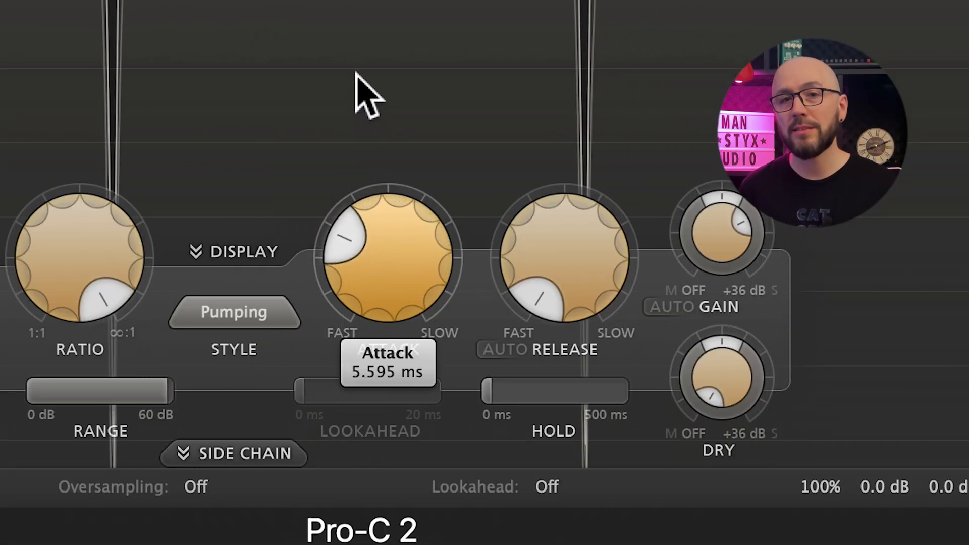
# - Slow the attack to about two thirds of its range and lengthen the release to about 385 ms
pyautogui.moveTo(356, 40); pyautogui.dragTo(364, 5)
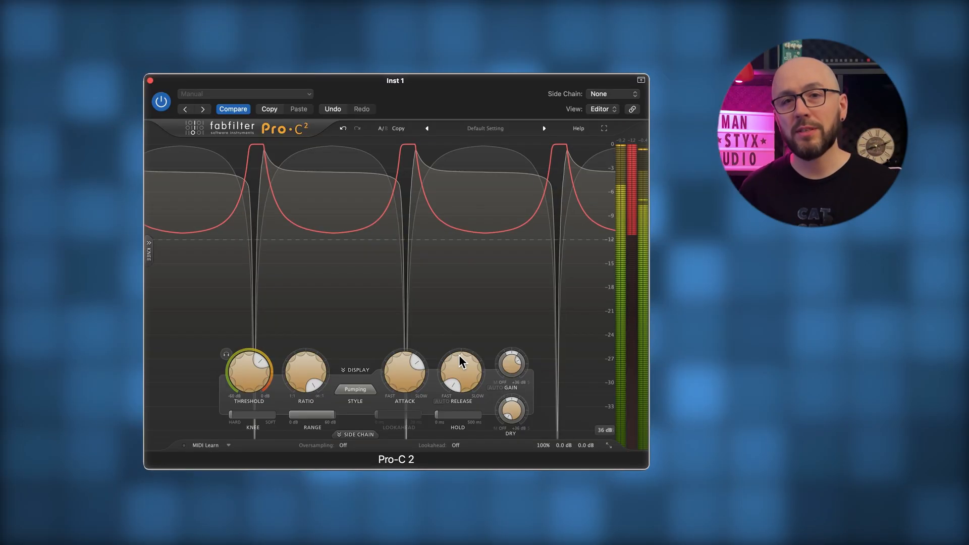
pyautogui.moveTo(460, 378)
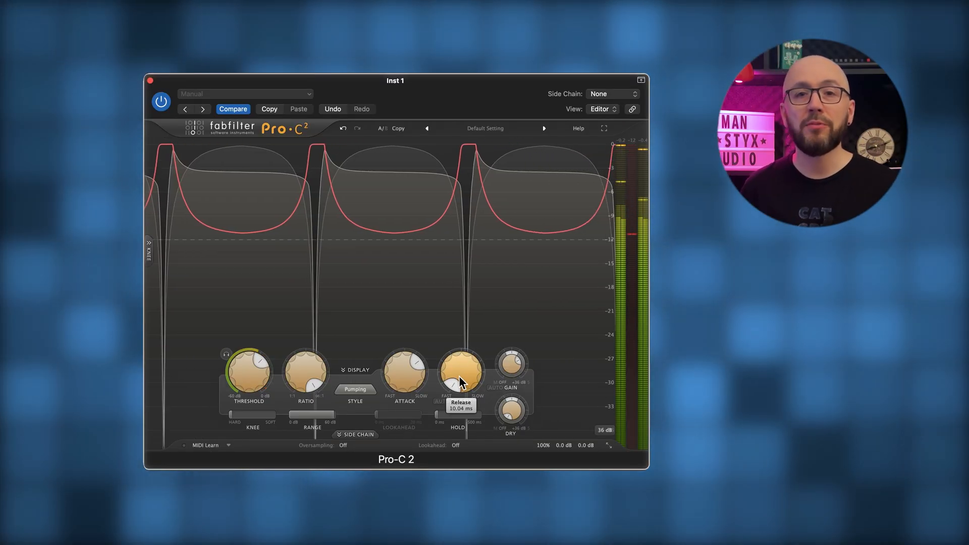
pyautogui.moveTo(460, 376); pyautogui.dragTo(460, 318)
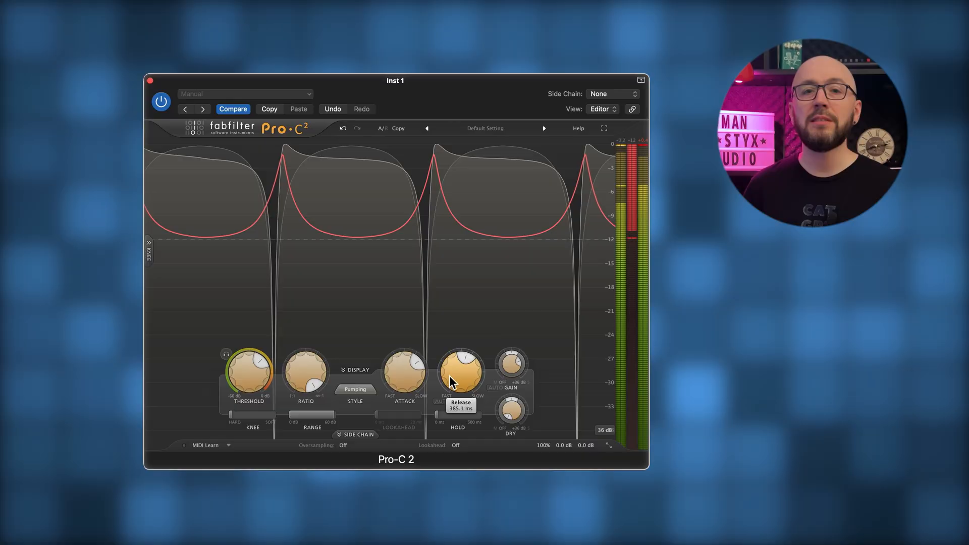
# - Try the release at its slowest value, and shorten it to about two thirds of its range
pyautogui.moveTo(449, 376); pyautogui.dragTo(450, 279)
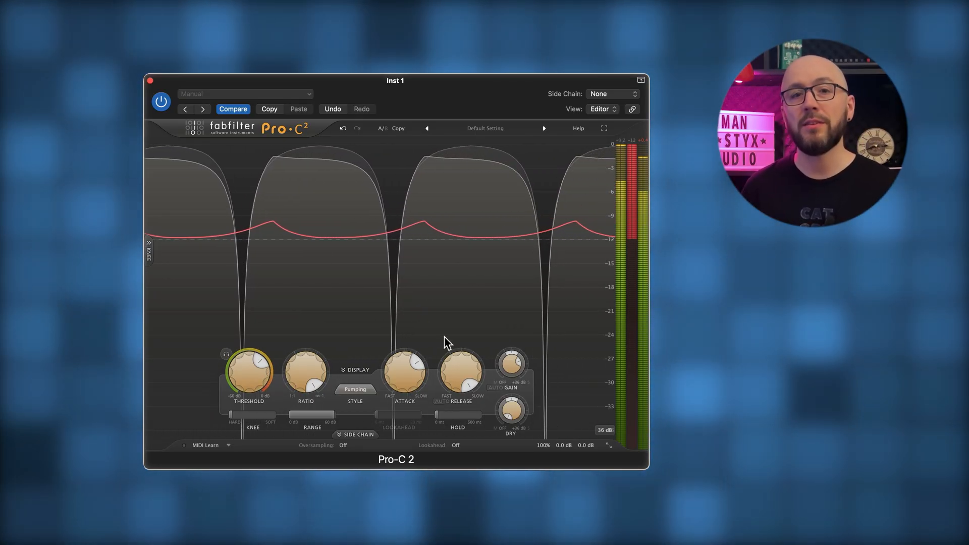
pyautogui.moveTo(464, 368)
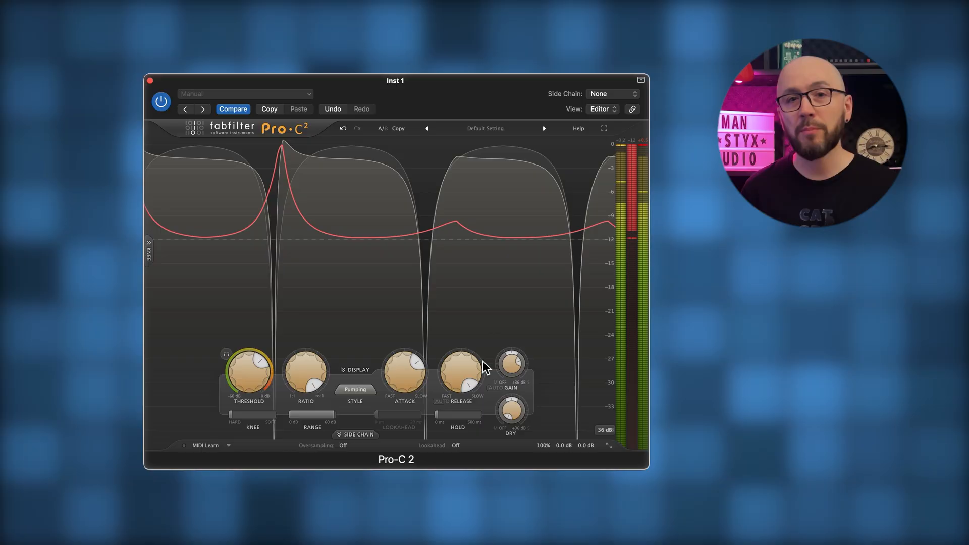
pyautogui.moveTo(466, 373); pyautogui.dragTo(453, 408)
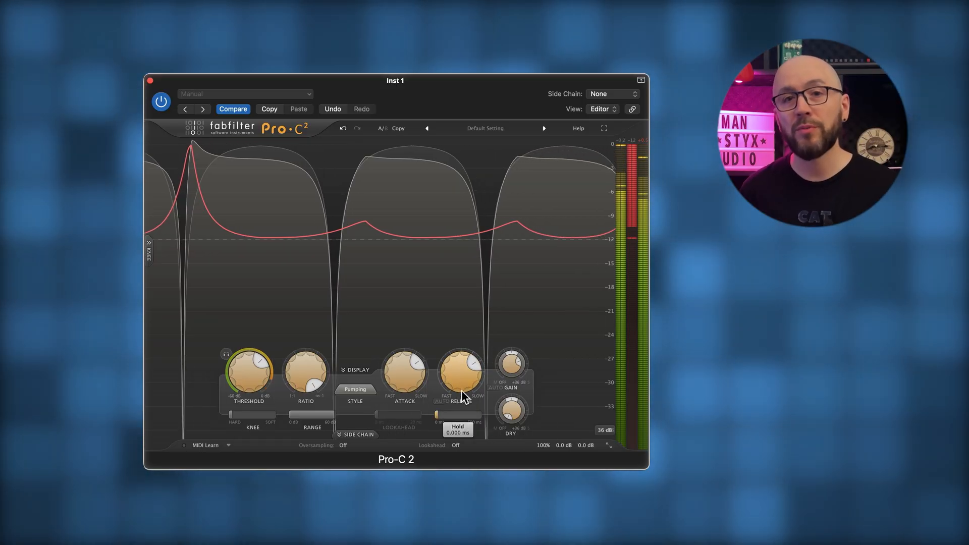
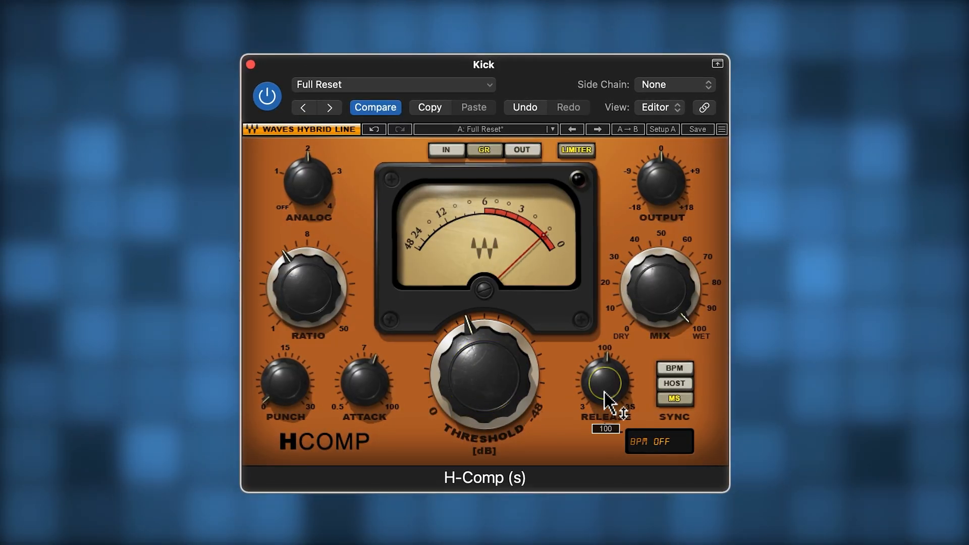
# - Lengthen the kick compressor's release to slightly above 100 ms, raise the output to about 4.6 dB, and compare with the plug-in bypassed
pyautogui.moveTo(616, 404); pyautogui.dragTo(605, 355)
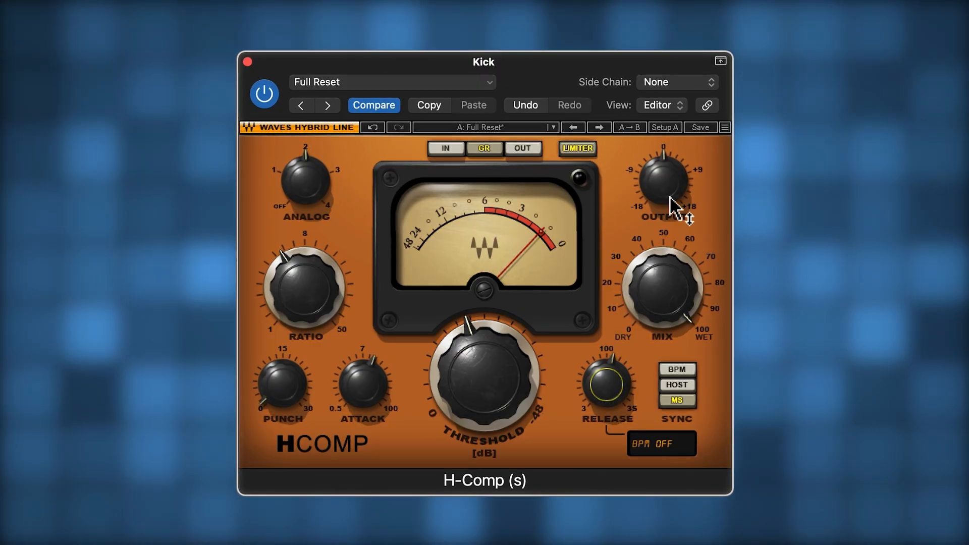
pyautogui.moveTo(671, 210); pyautogui.dragTo(673, 102)
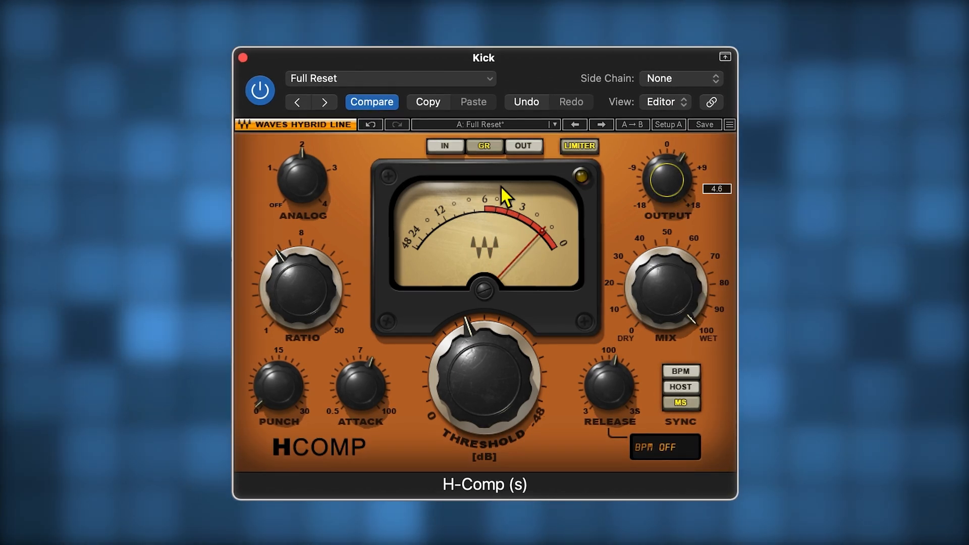
pyautogui.click(252, 96)
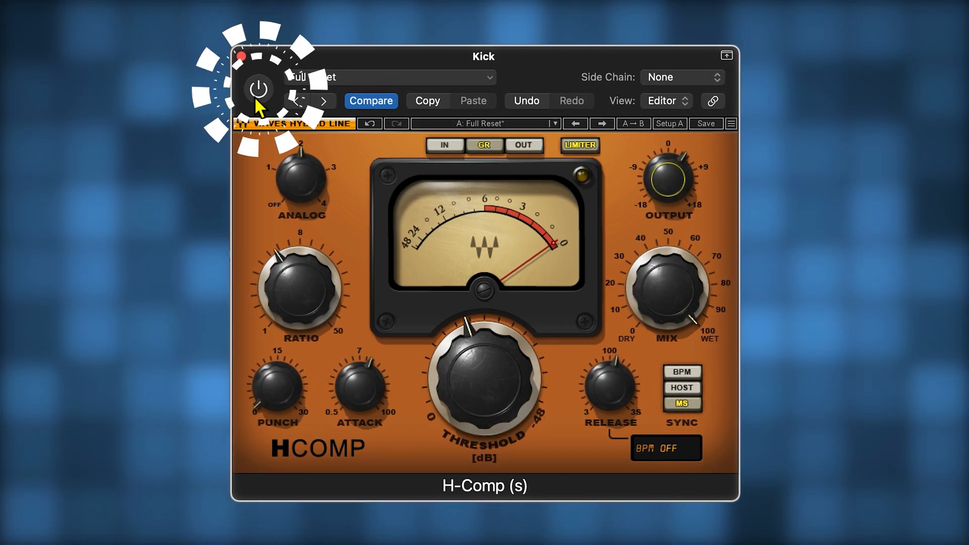
pyautogui.click(253, 94)
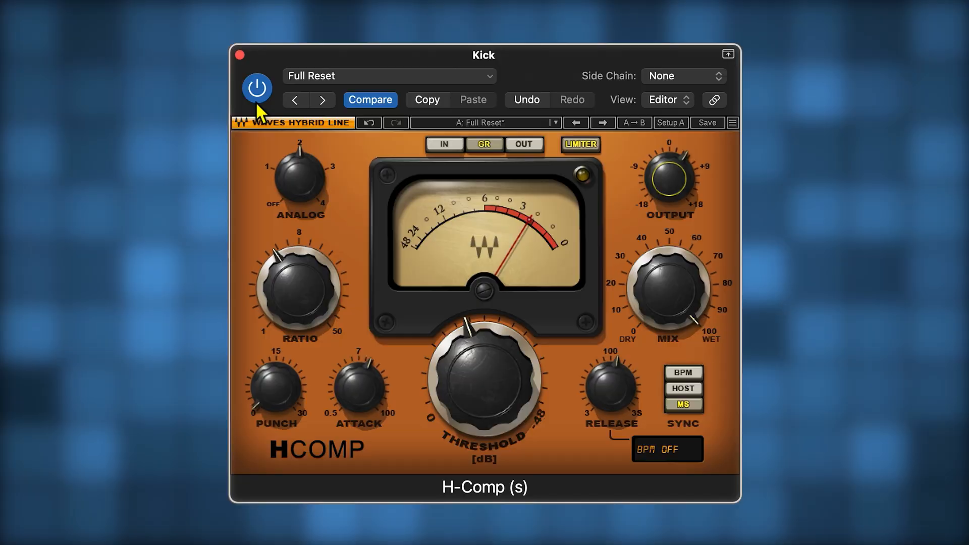
# - Lengthen the release a little more, lower the ratio slightly, and compare the kick repeatedly with the compressor bypassed and active
pyautogui.moveTo(596, 406)
pyautogui.mouseDown()
pyautogui.moveTo(601, 375)
pyautogui.moveTo(598, 392)
pyautogui.mouseUp()
pyautogui.moveTo(306, 304); pyautogui.dragTo(306, 335)
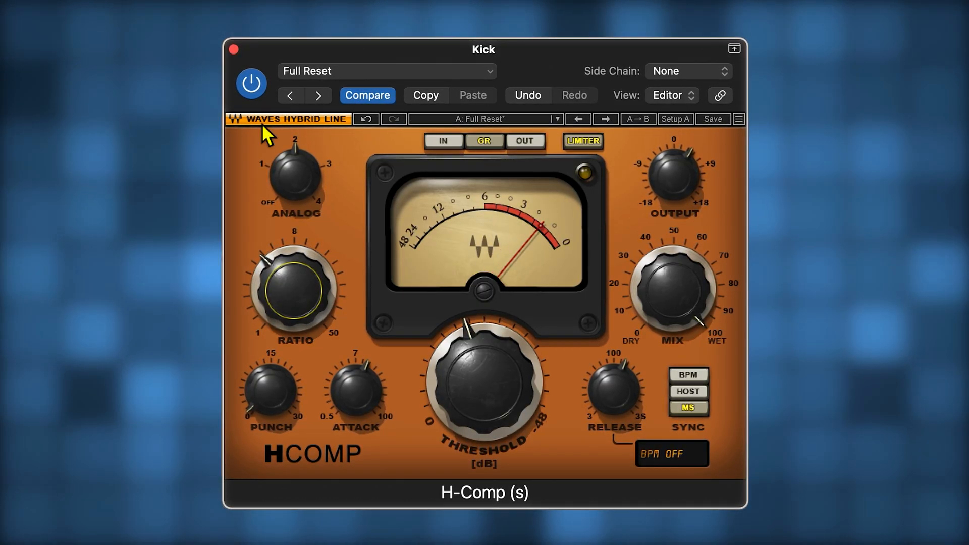
pyautogui.click(252, 86)
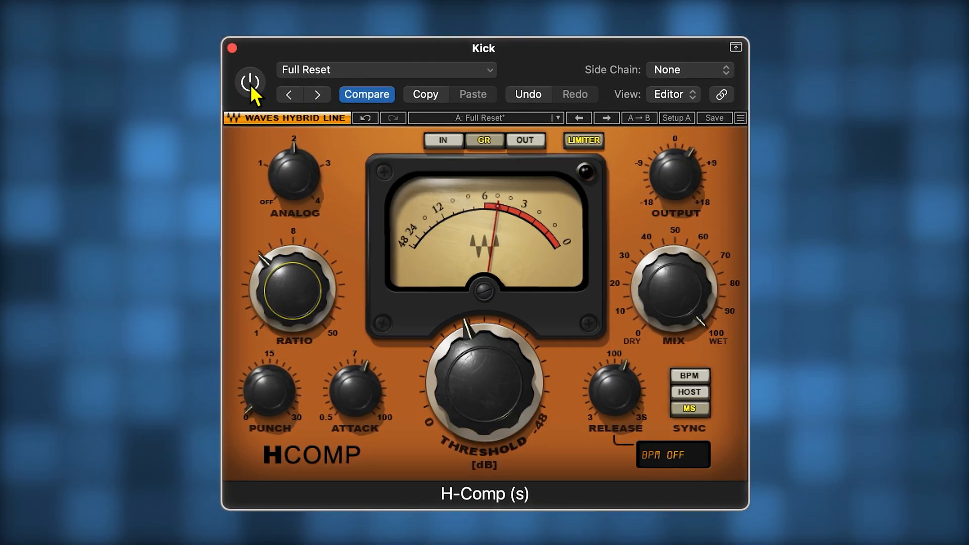
pyautogui.click(251, 85)
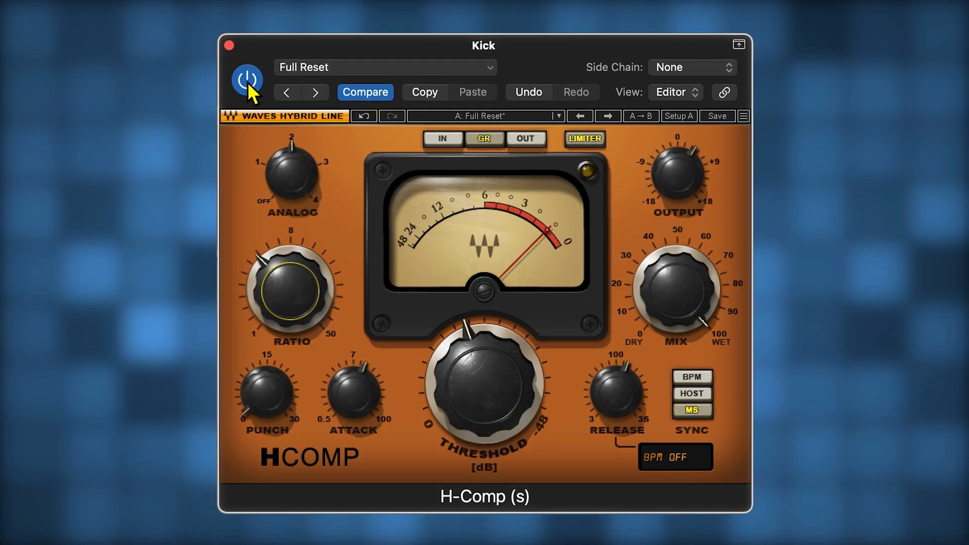
pyautogui.click(248, 84)
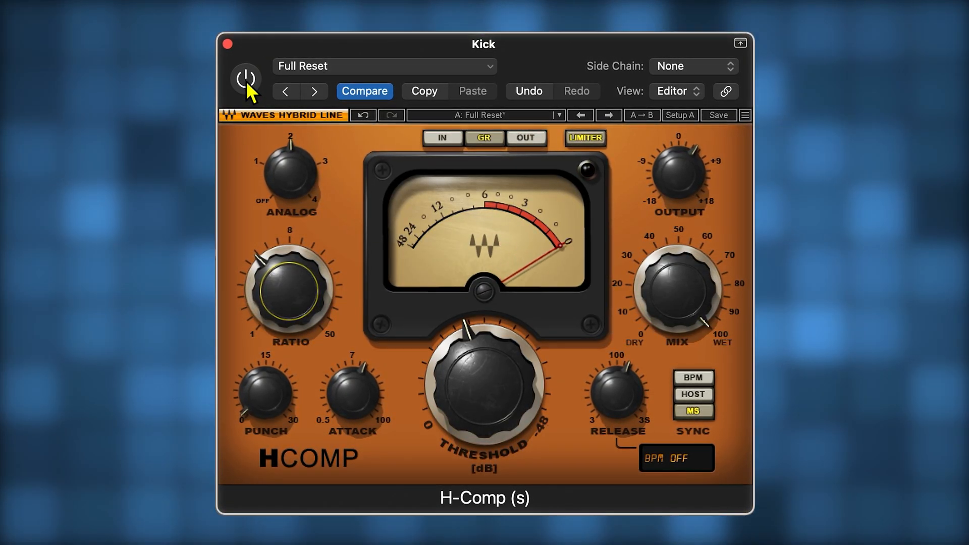
pyautogui.click(248, 84)
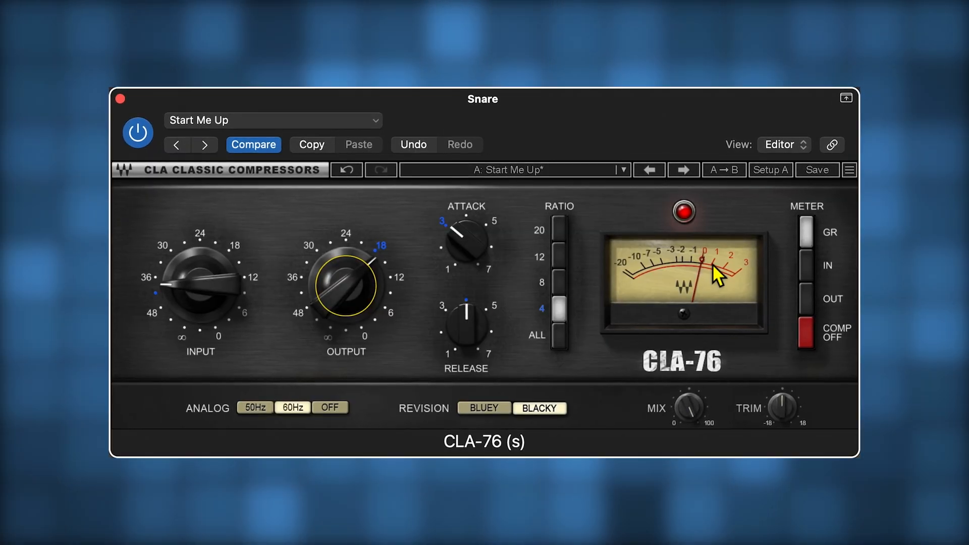
# - On the snare's CLA-76, set the ratio to 8 and raise the input to about -30
pyautogui.moveTo(211, 247); pyautogui.dragTo(216, 222)
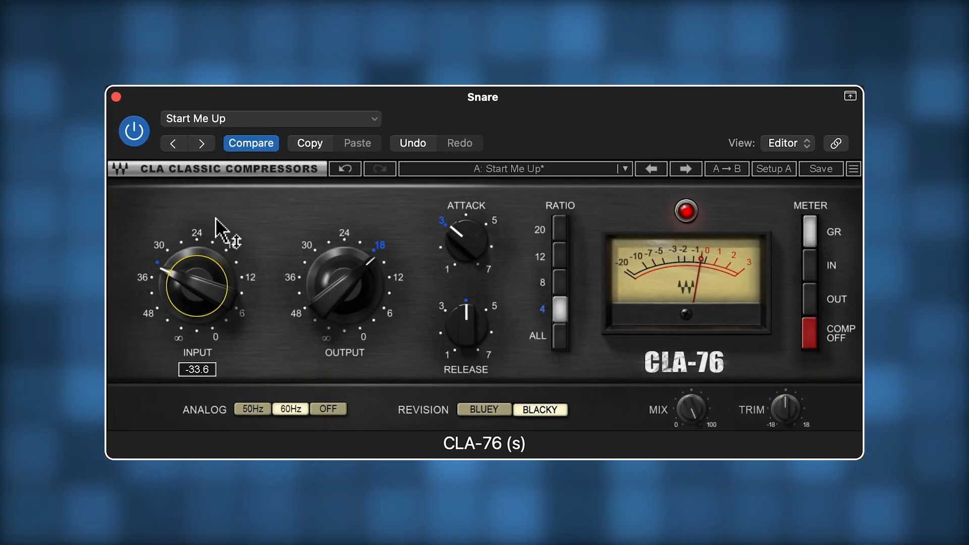
pyautogui.click(561, 290)
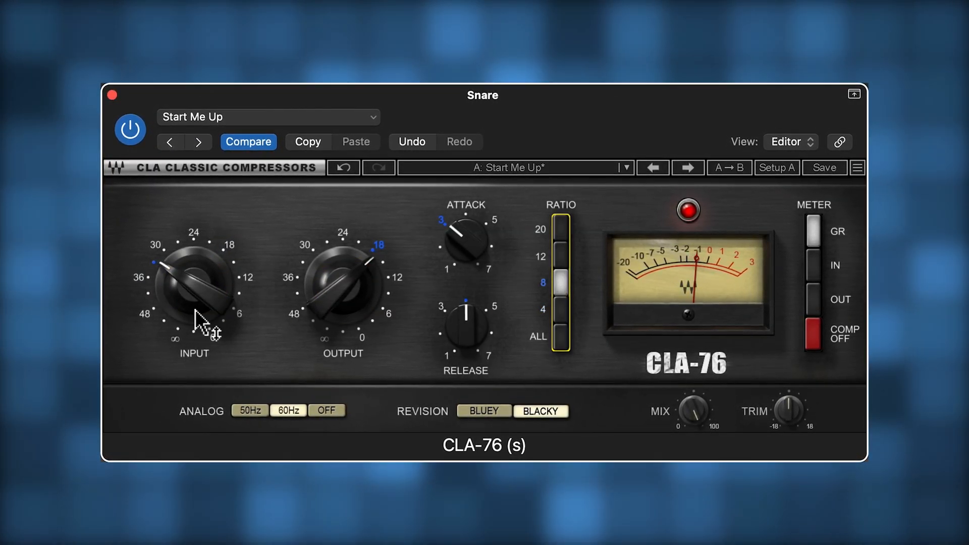
pyautogui.moveTo(195, 309); pyautogui.dragTo(194, 279)
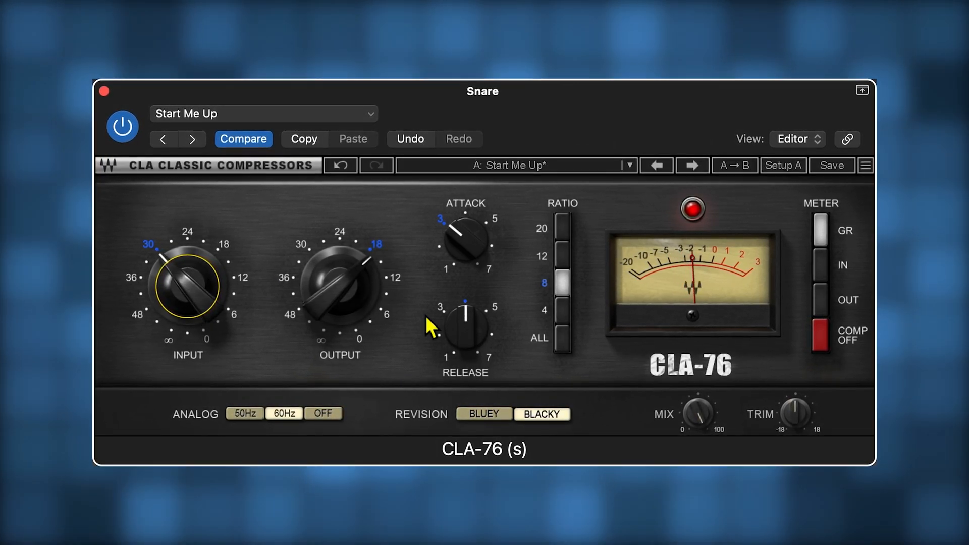
# - Set the snare compressor's release to about 6 and its attack to about 4
pyautogui.moveTo(463, 338); pyautogui.dragTo(453, 188)
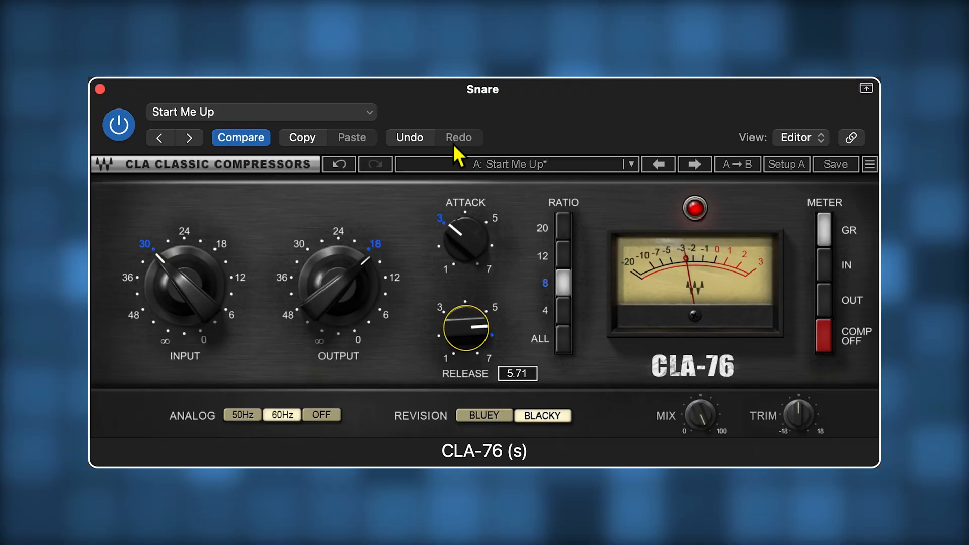
pyautogui.moveTo(453, 144); pyautogui.dragTo(452, 121)
pyautogui.moveTo(457, 245); pyautogui.dragTo(462, 96)
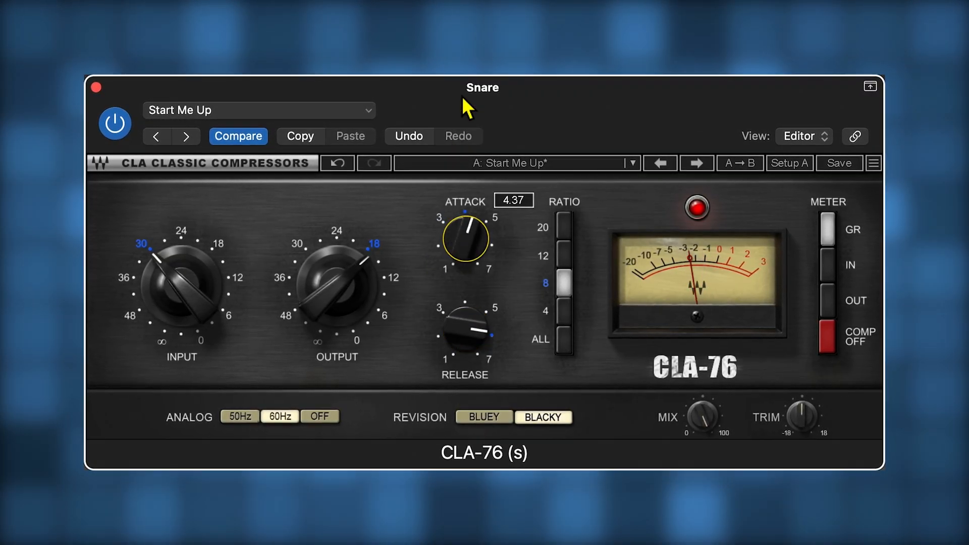
pyautogui.moveTo(464, 248); pyautogui.dragTo(465, 346)
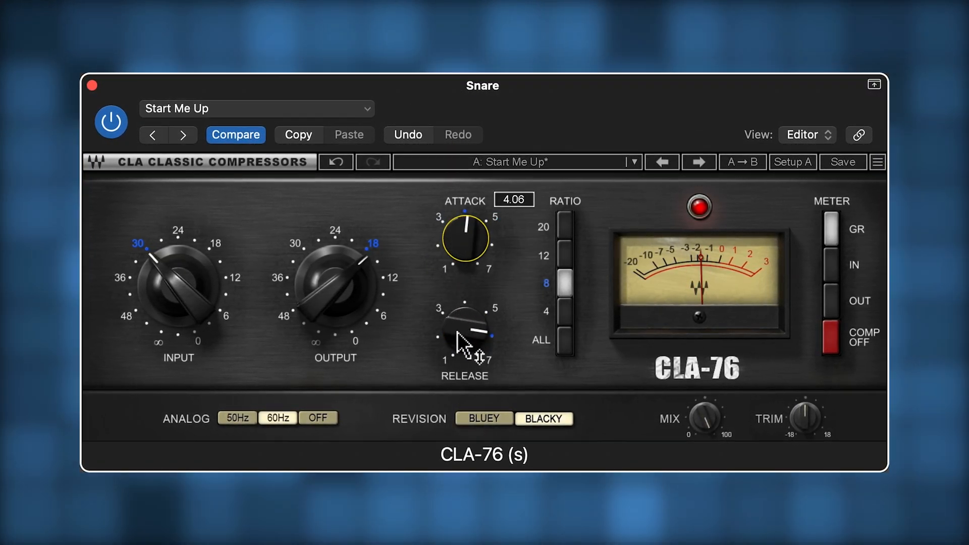
# - Raise the output slightly past the 18 mark and compare the snare with the compressor bypassed and active
pyautogui.click(344, 303)
pyautogui.moveTo(344, 280)
pyautogui.mouseDown()
pyautogui.moveTo(325, 276)
pyautogui.moveTo(340, 281)
pyautogui.mouseUp()
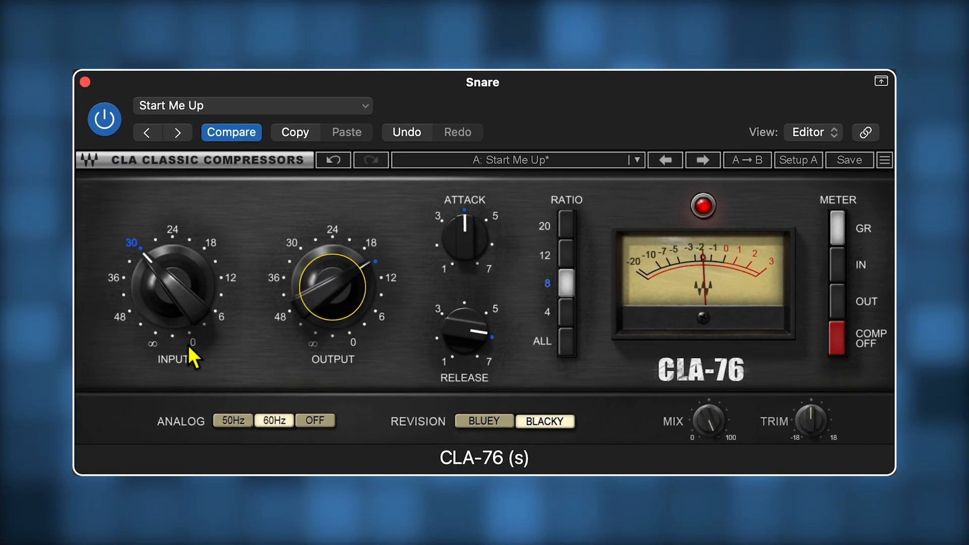
pyautogui.click(107, 132)
pyautogui.click(107, 132)
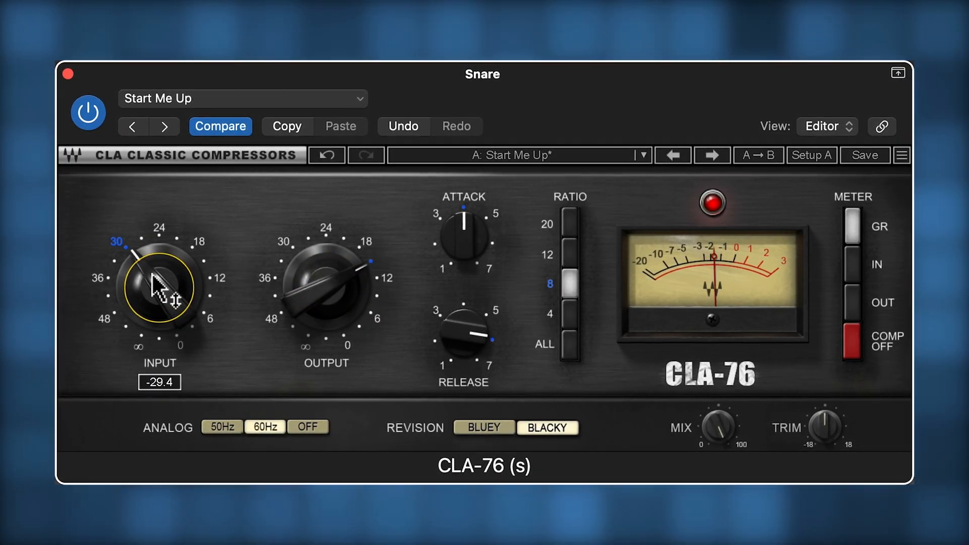
pyautogui.click(89, 123)
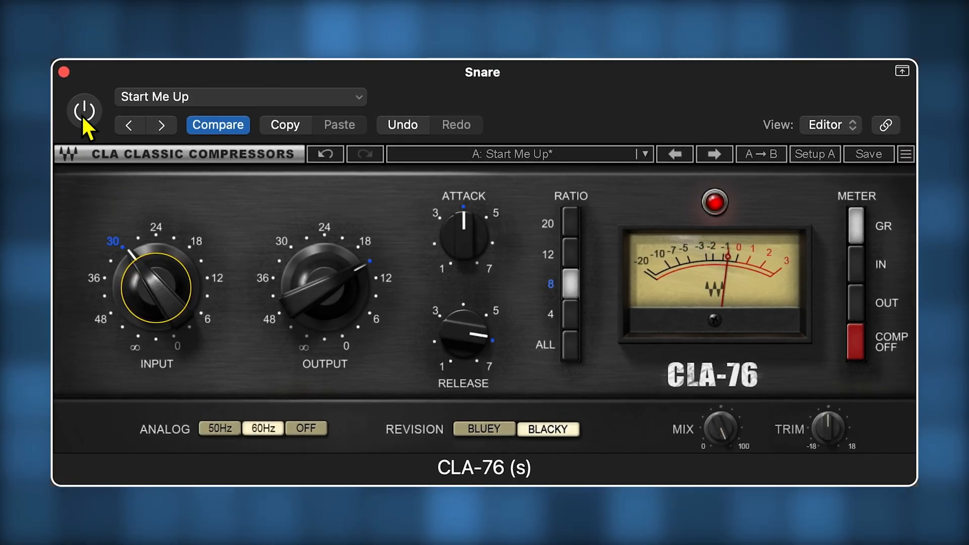
pyautogui.click(85, 120)
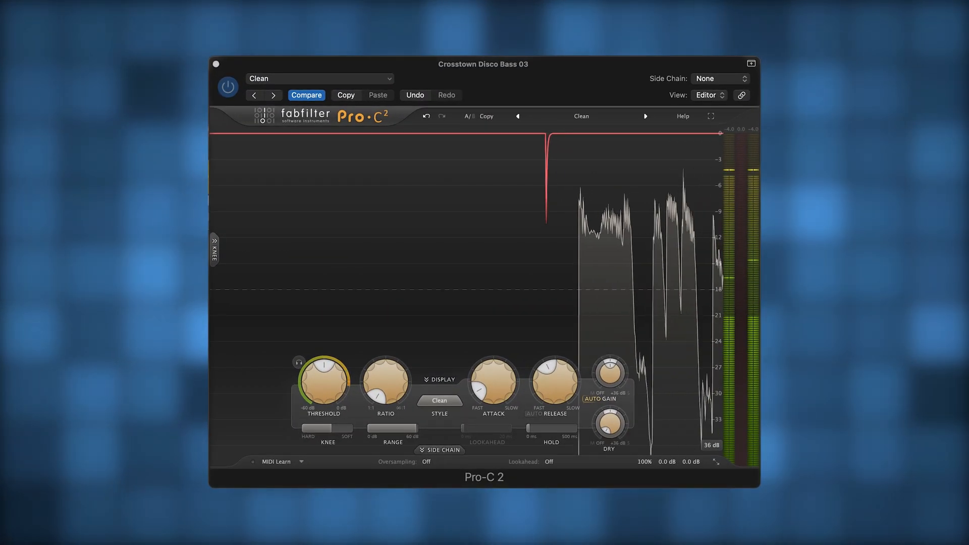
# - In Pro-C 2 on the bass track, set the compression style to Pumping and raise the ratio to about 3.5:1
pyautogui.click(439, 401)
pyautogui.click(440, 497)
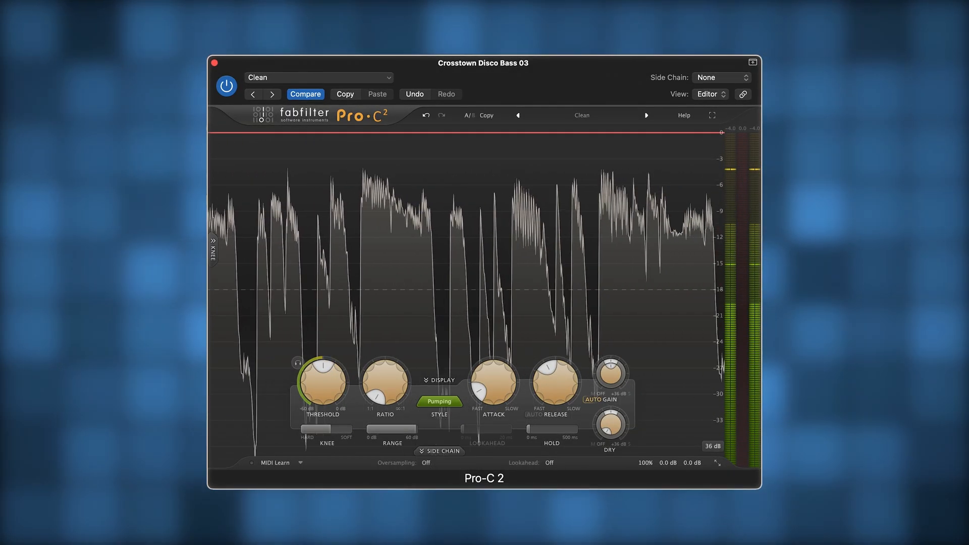
pyautogui.moveTo(382, 394)
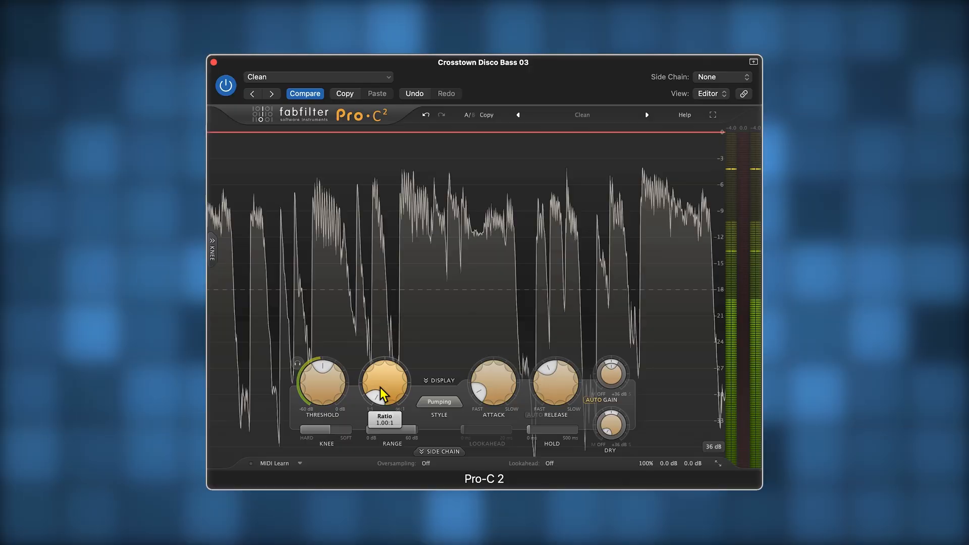
pyautogui.moveTo(382, 394); pyautogui.dragTo(382, 382)
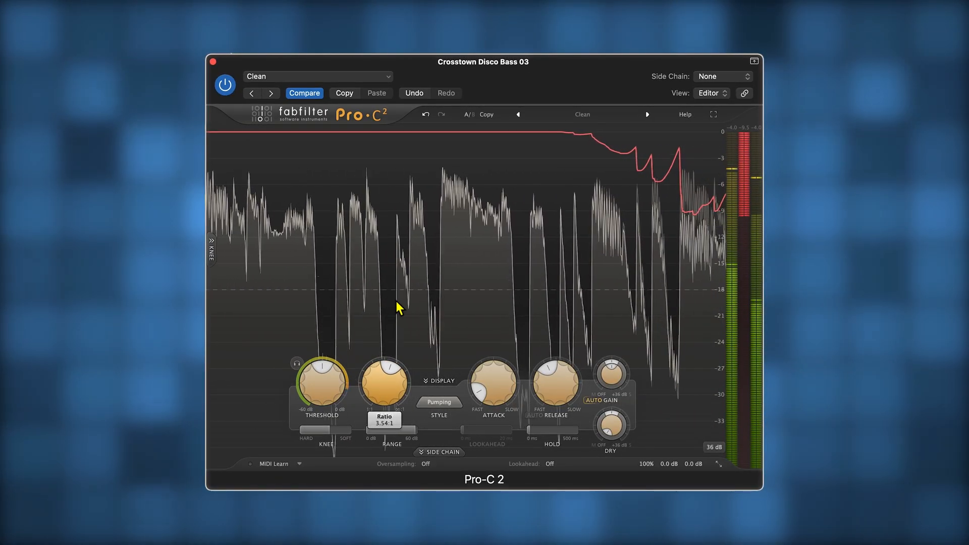
# - Slow the attack to just over 20 ms and raise the wet gain to about +5.7 dB
pyautogui.moveTo(495, 384); pyautogui.dragTo(495, 331)
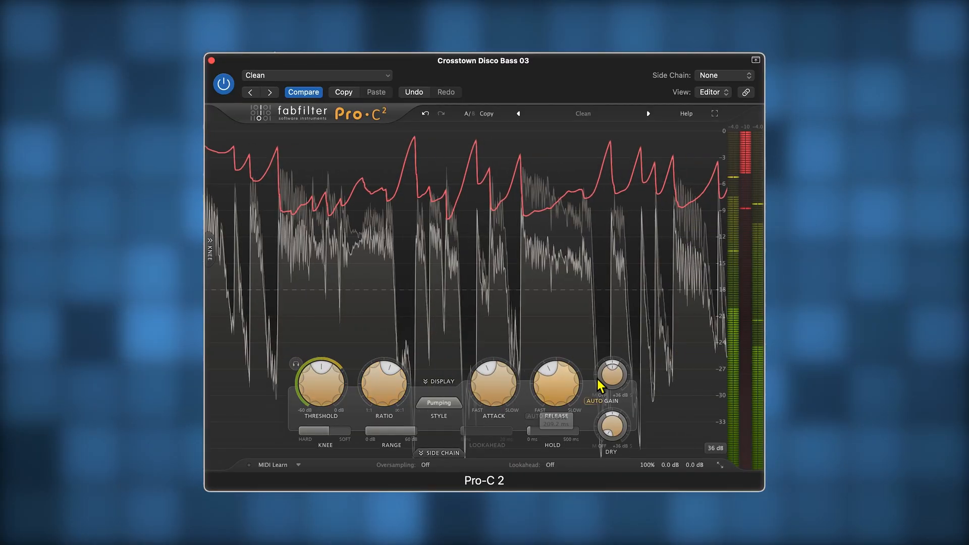
pyautogui.moveTo(620, 378)
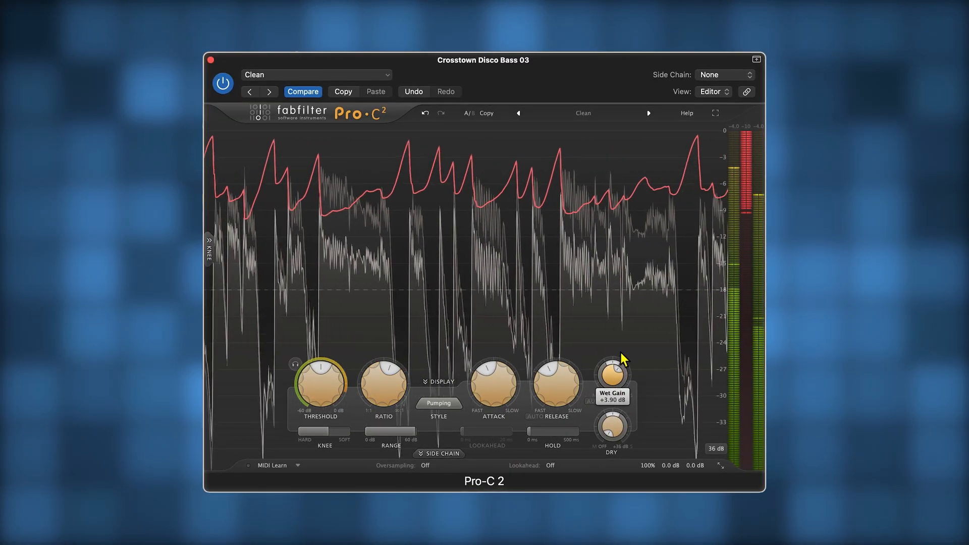
pyautogui.moveTo(624, 353); pyautogui.dragTo(626, 348)
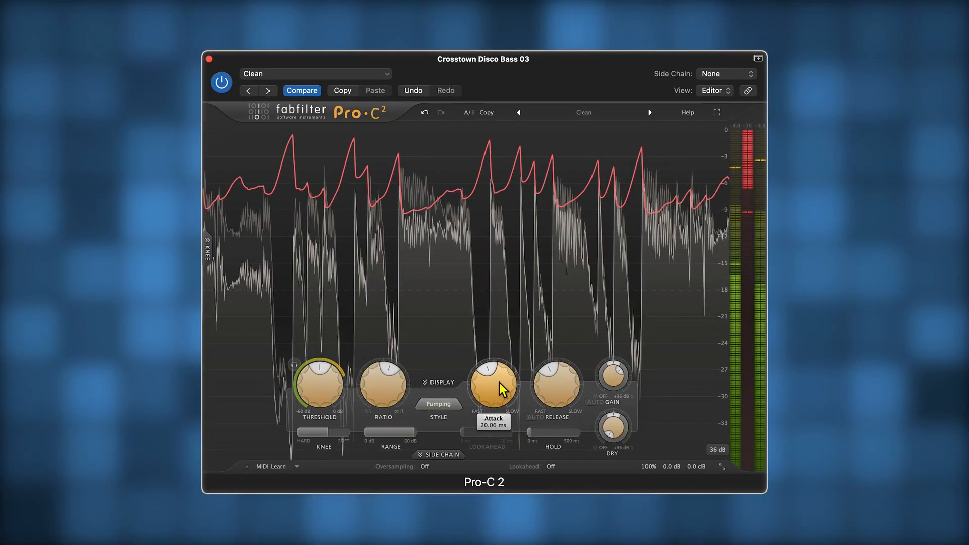
pyautogui.moveTo(500, 385); pyautogui.dragTo(502, 372)
# - Lower the bass compressor's threshold to about -20 dB and harden the knee to about +0.45 dB
pyautogui.moveTo(333, 385)
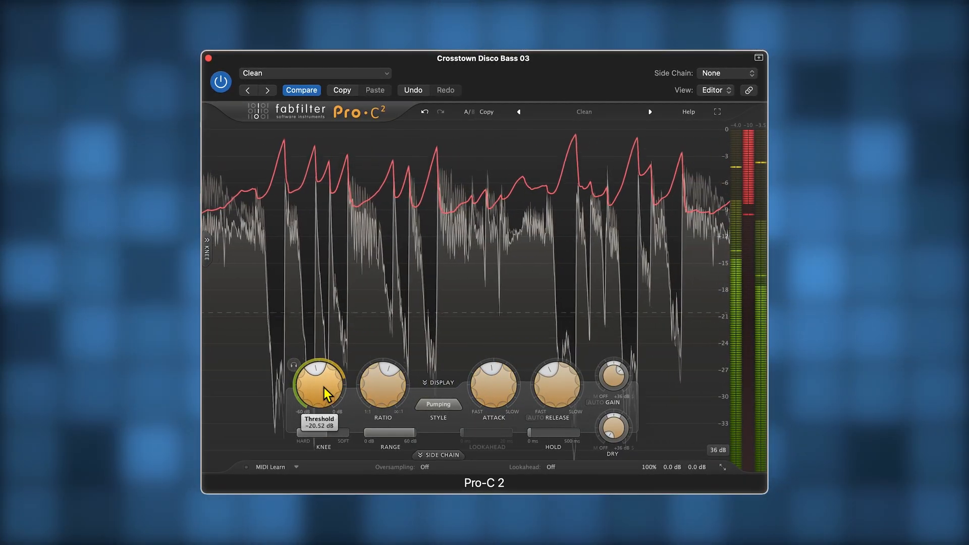
pyautogui.moveTo(322, 385); pyautogui.dragTo(322, 381)
pyautogui.moveTo(614, 378)
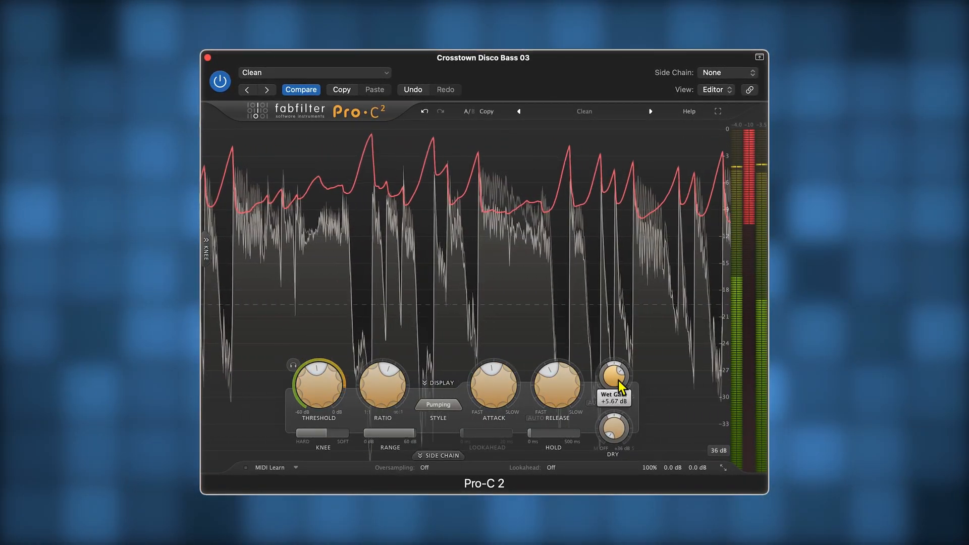
pyautogui.moveTo(567, 389)
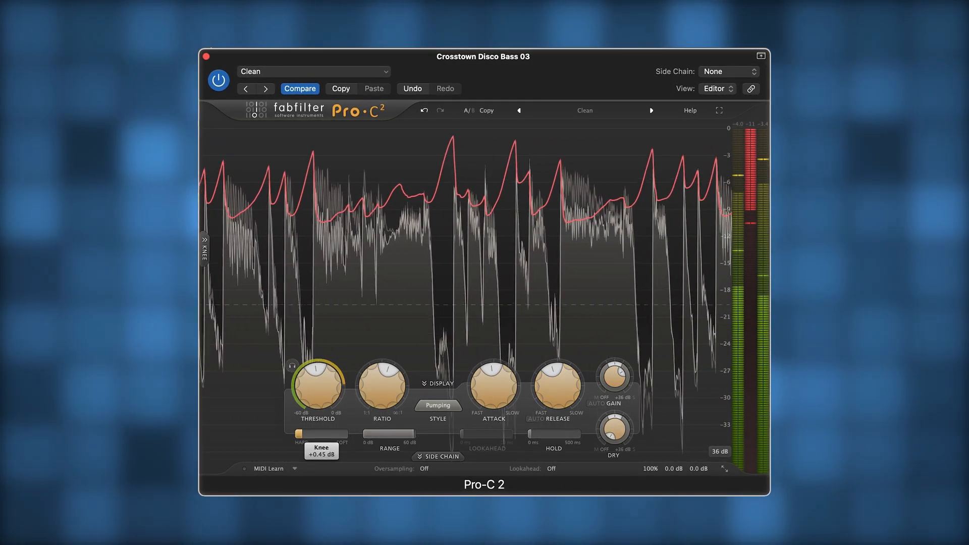
# - Raise the ratio above 3.6:1 and the wet gain beyond +7 dB, and compare the bass with the compressor bypassed
pyautogui.moveTo(377, 396)
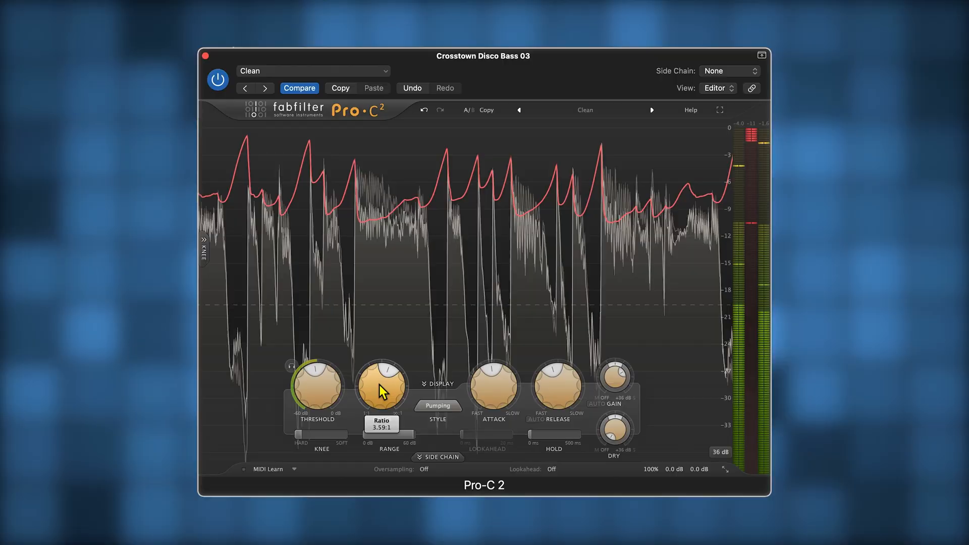
pyautogui.moveTo(379, 385); pyautogui.dragTo(381, 368)
pyautogui.moveTo(617, 380)
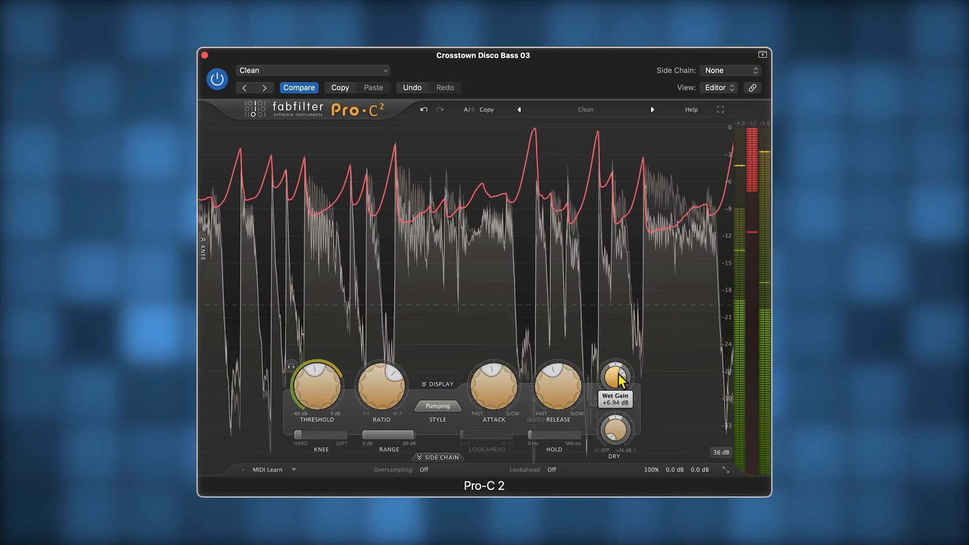
pyautogui.moveTo(619, 379); pyautogui.dragTo(620, 373)
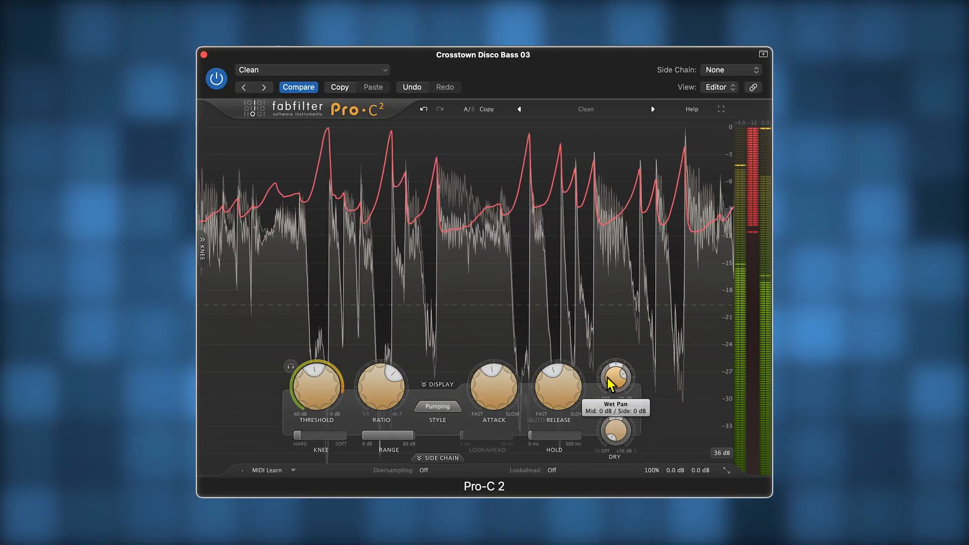
pyautogui.click(216, 78)
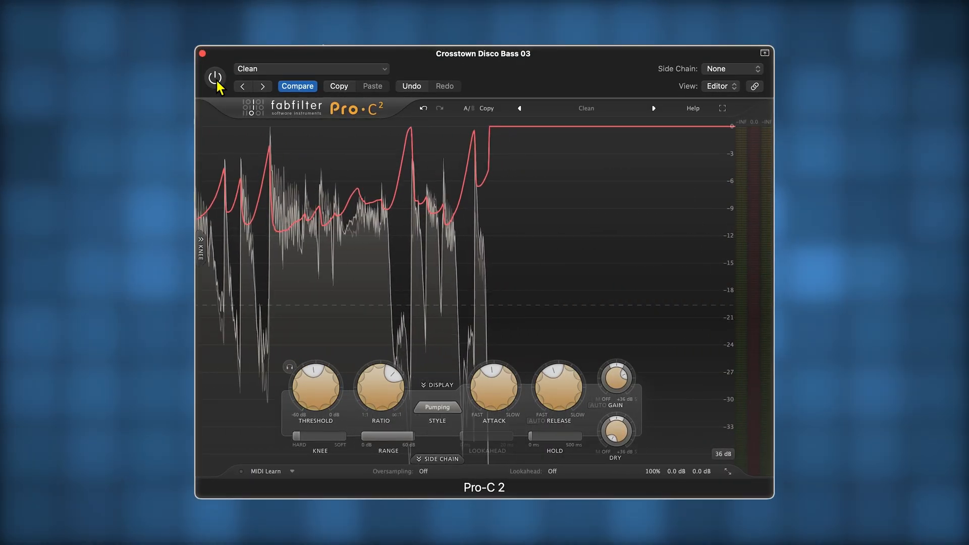
pyautogui.click(216, 78)
# - Fine-tune the bass compression with an attack of about 24 ms, a threshold of about -18 dB, a longer release and more wet gain
pyautogui.moveTo(501, 396)
pyautogui.moveTo(501, 396); pyautogui.dragTo(500, 404)
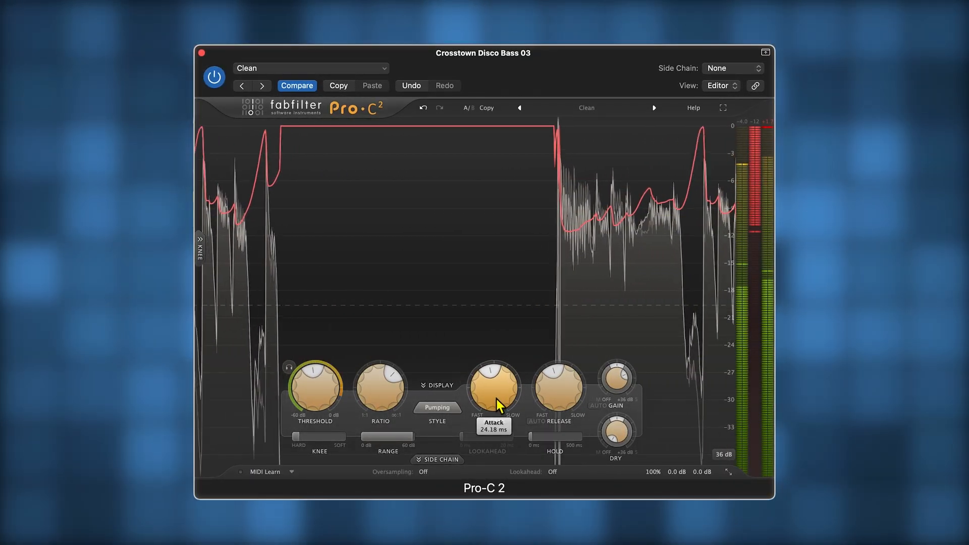
pyautogui.moveTo(372, 404); pyautogui.dragTo(336, 391)
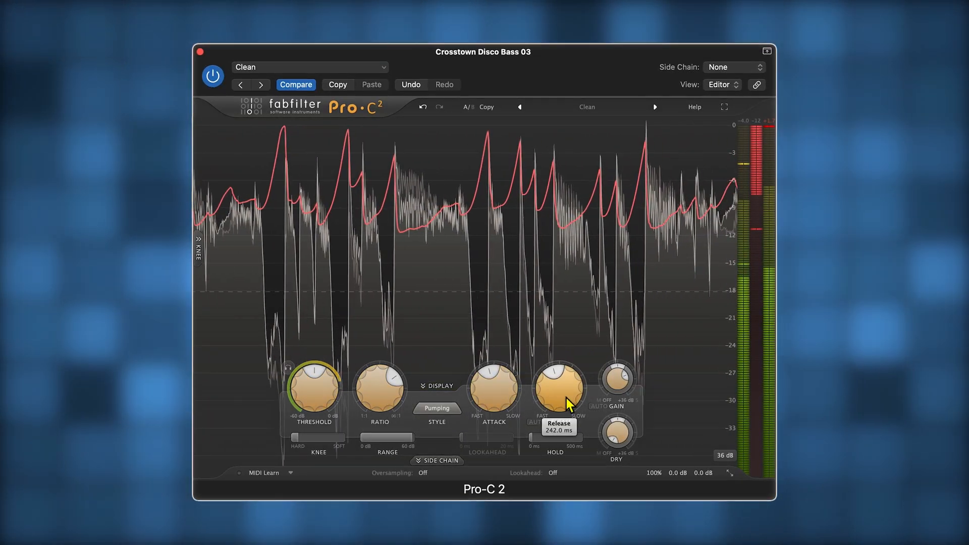
pyautogui.moveTo(624, 380)
pyautogui.mouseDown()
pyautogui.moveTo(626, 370)
pyautogui.moveTo(584, 375)
pyautogui.moveTo(620, 385)
pyautogui.mouseUp()
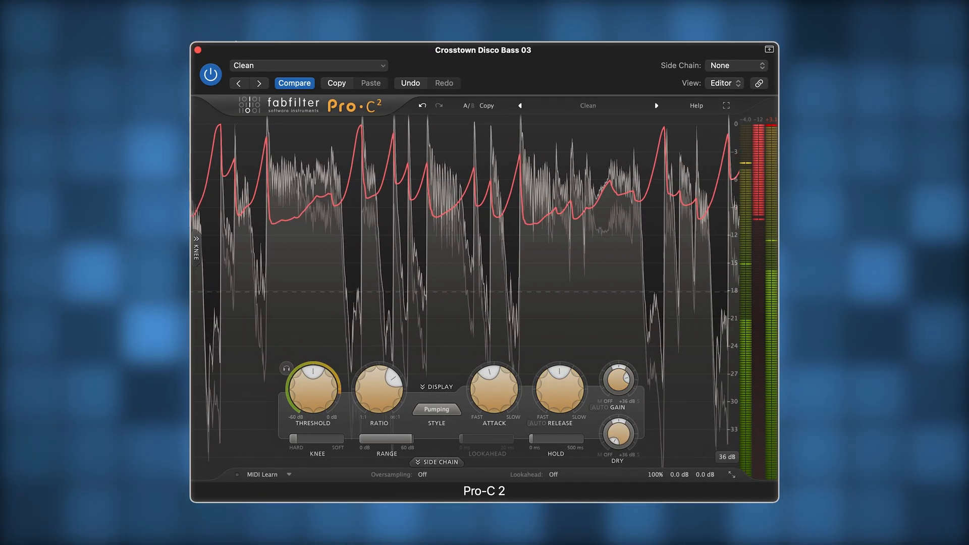
# - Fine-tune the bass compressor's wet gain and compare the sound with the compressor bypassed
pyautogui.moveTo(634, 382); pyautogui.dragTo(625, 389)
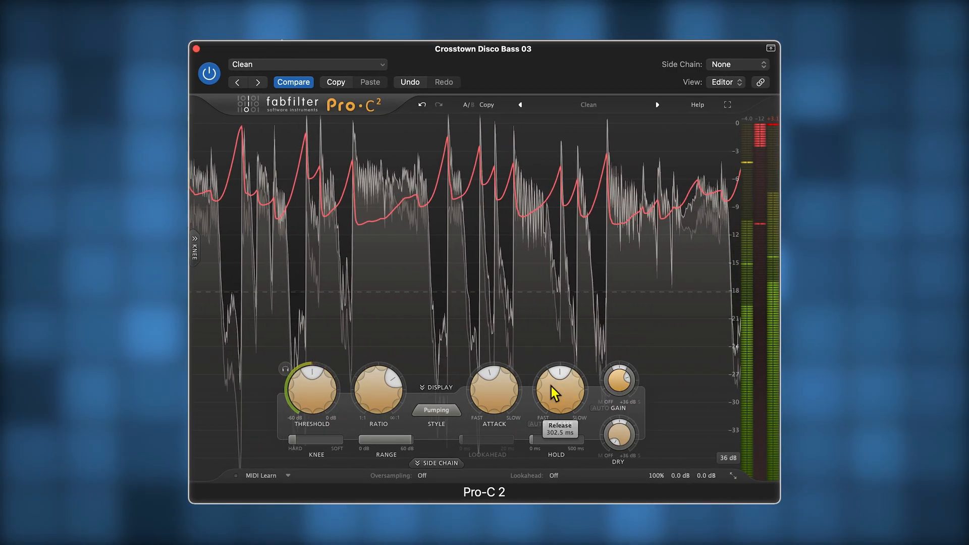
pyautogui.click(209, 73)
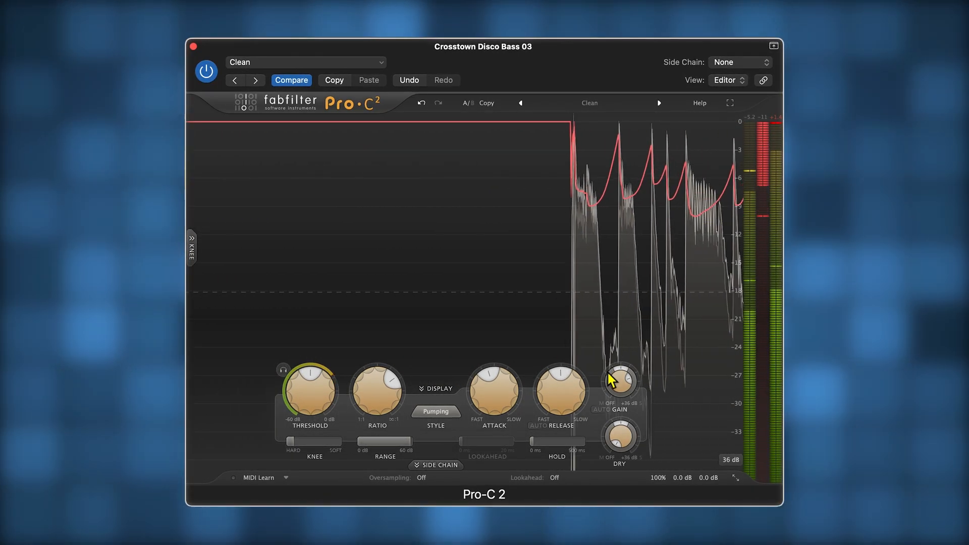
# - Set the bass attack to about 26 ms, shorten the release, raise the wet gain to about +10.7 dB, and compare against bypass
pyautogui.moveTo(510, 406)
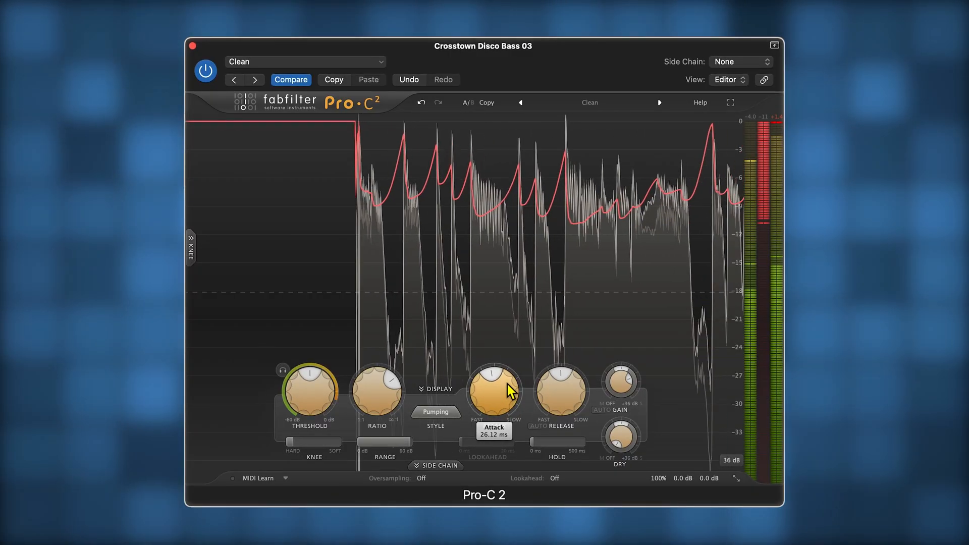
pyautogui.scroll(2, 508, 385)
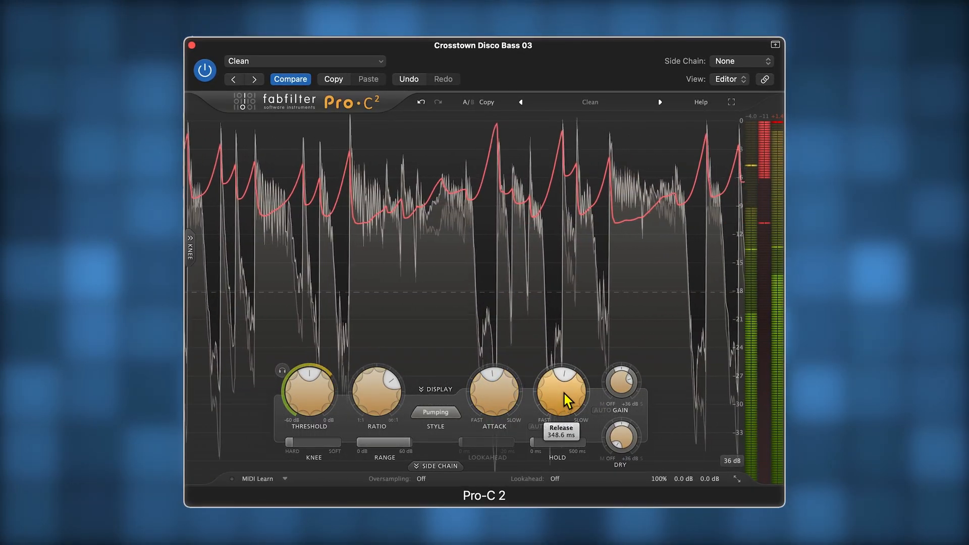
pyautogui.moveTo(626, 393)
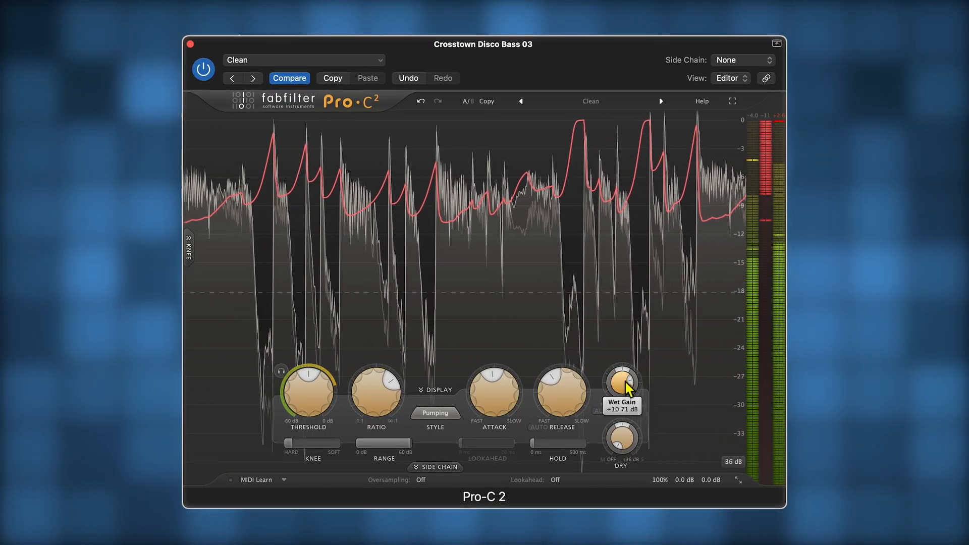
pyautogui.click(204, 69)
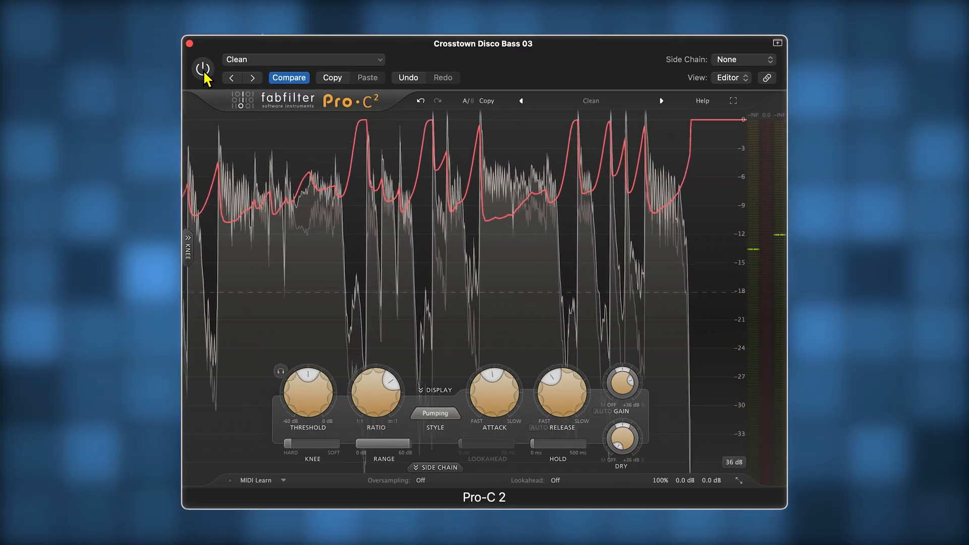
pyautogui.click(203, 71)
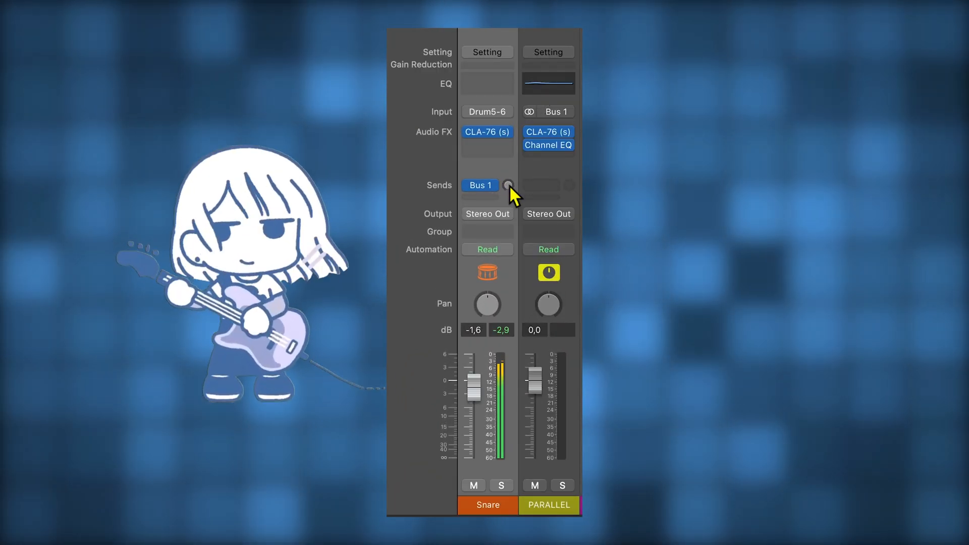
# - Send the snare to the Bus 1 parallel compressor at about -13.6 dB, solo it, and compare with the send fully down
pyautogui.moveTo(508, 185); pyautogui.dragTo(508, 154)
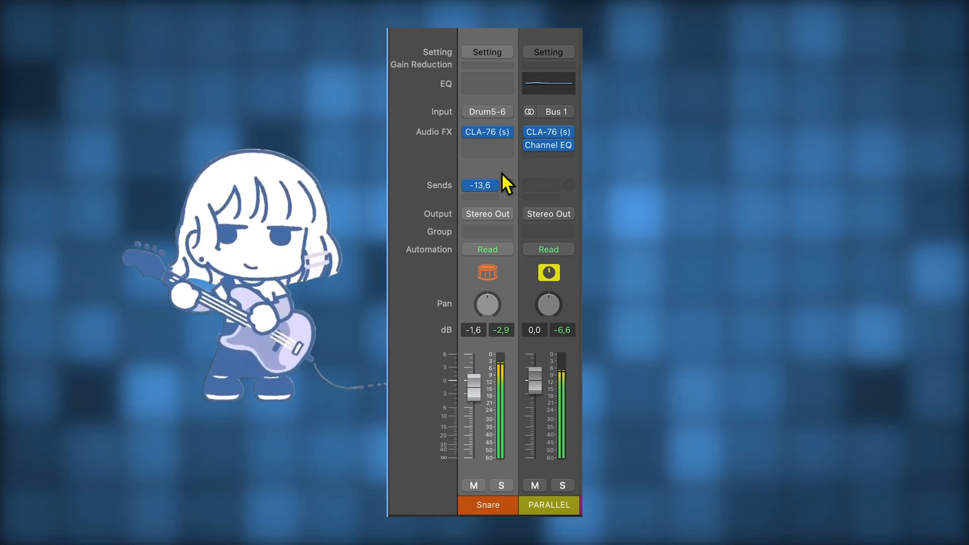
pyautogui.click(502, 487)
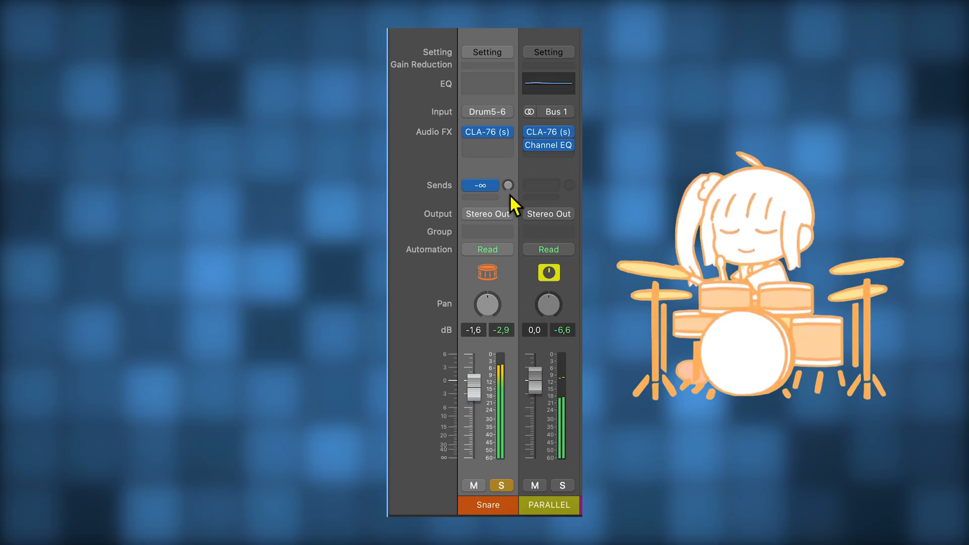
pyautogui.moveTo(508, 185); pyautogui.dragTo(492, 419)
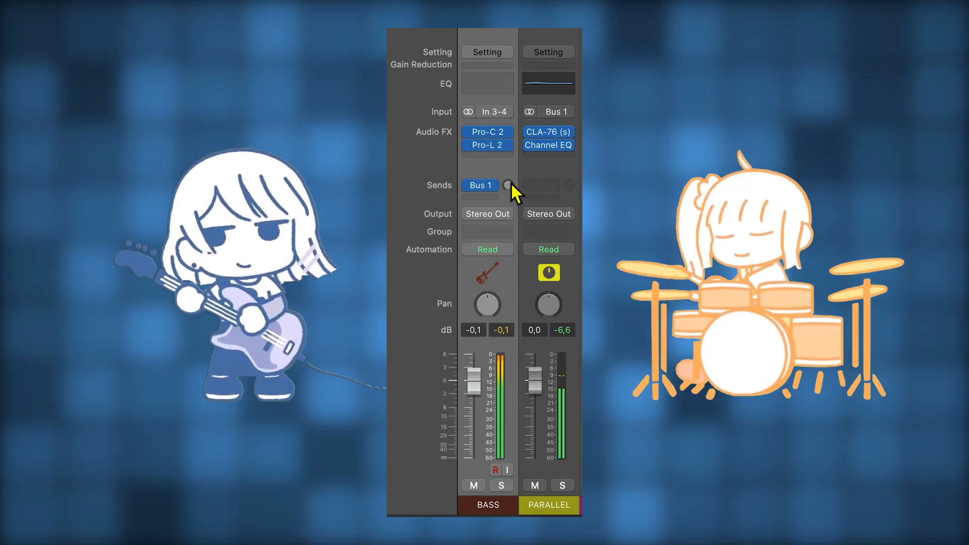
# - Send the bass to Bus 1 at about -18.4 dB, solo it, and compare by lowering and restoring the send level
pyautogui.moveTo(509, 185); pyautogui.dragTo(509, 224)
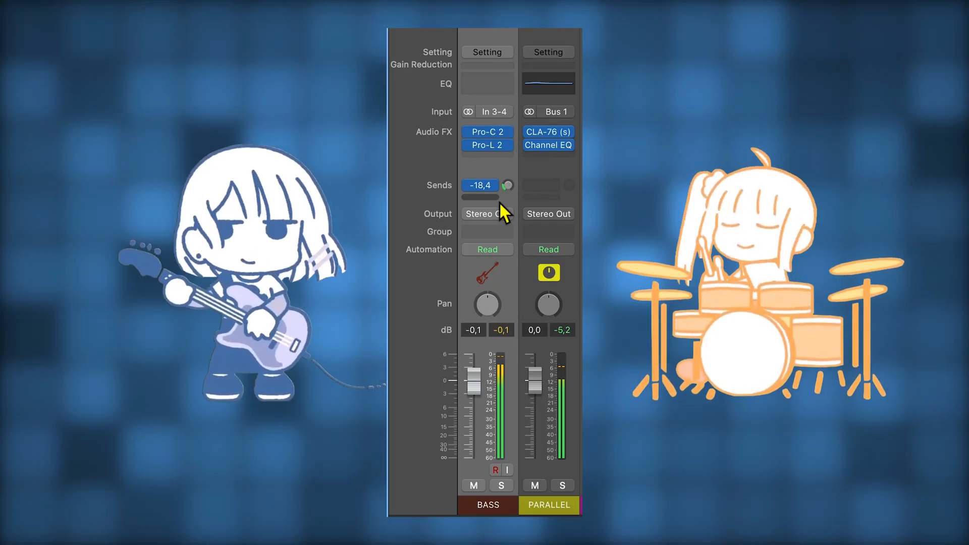
pyautogui.click(505, 485)
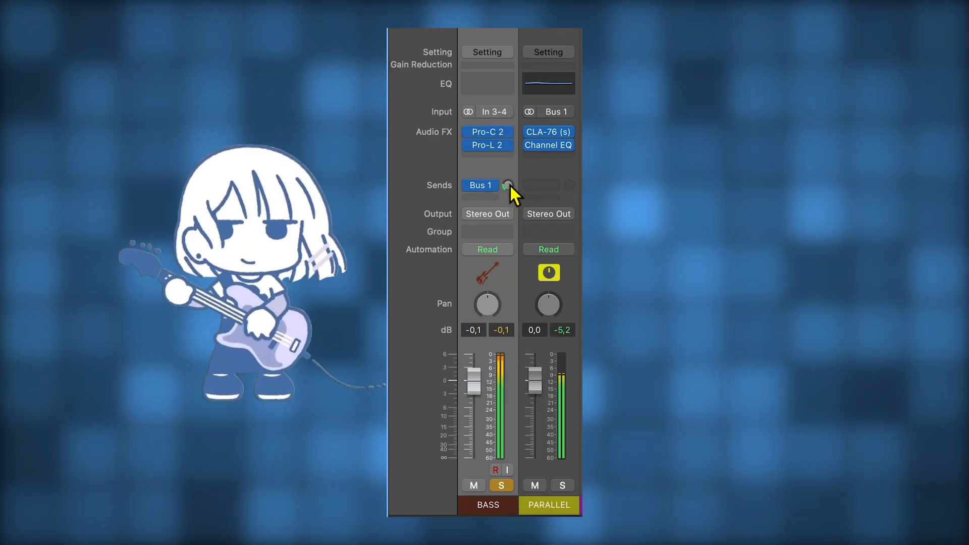
pyautogui.moveTo(509, 185); pyautogui.dragTo(517, 310)
pyautogui.moveTo(508, 186); pyautogui.dragTo(508, 174)
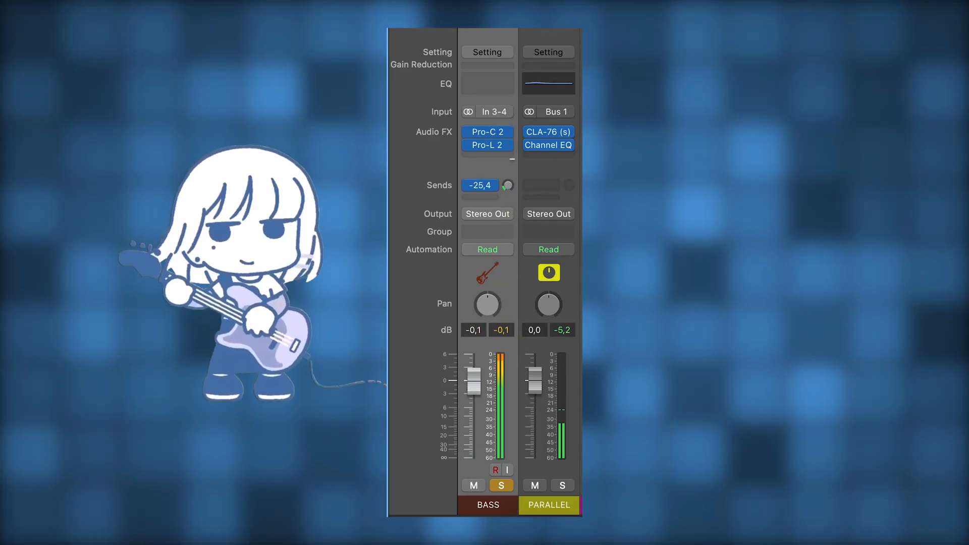
pyautogui.click(501, 487)
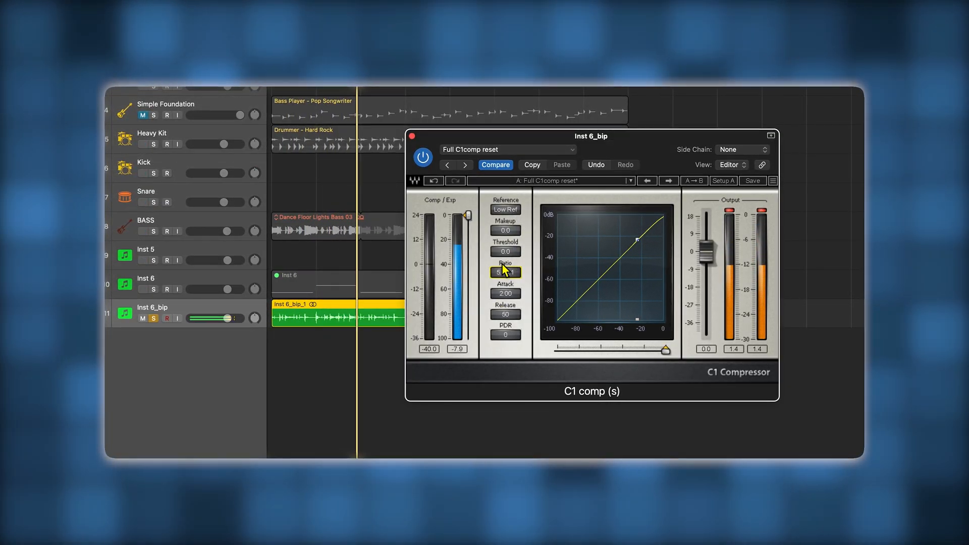
# - Lower the Inst 6_bip compressor's threshold to -22.4, slow the attack, set the makeup to 5.4, and unsolo the track
pyautogui.moveTo(502, 253); pyautogui.dragTo(508, 310)
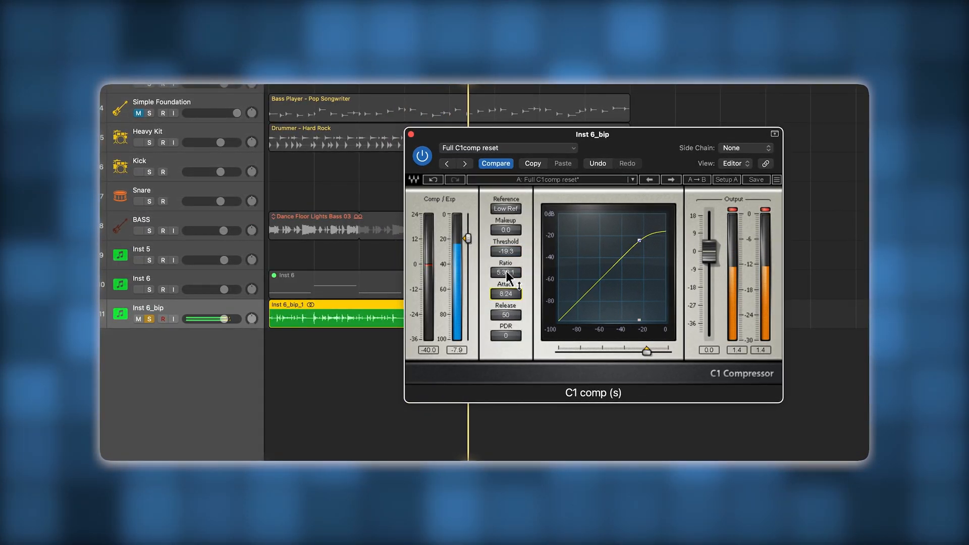
pyautogui.moveTo(503, 256); pyautogui.dragTo(510, 212)
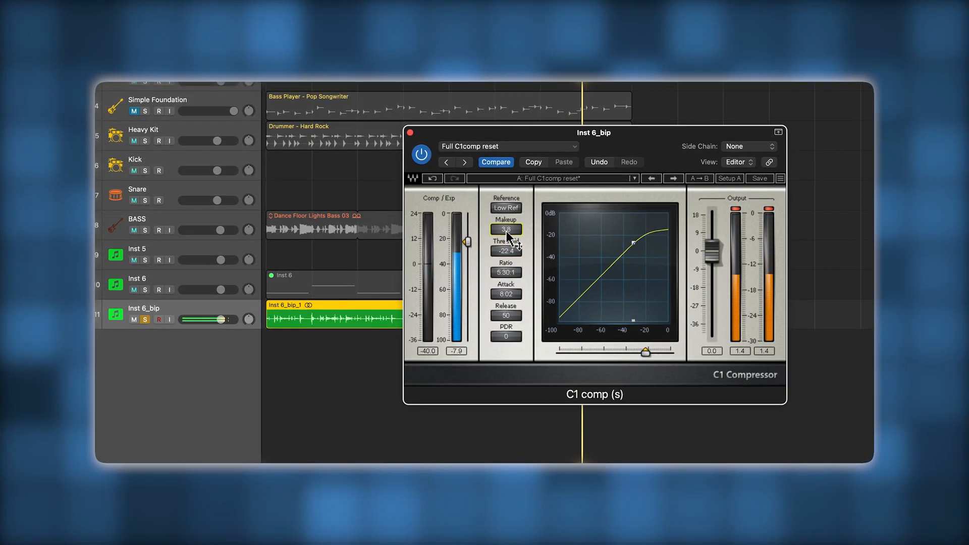
pyautogui.click(144, 319)
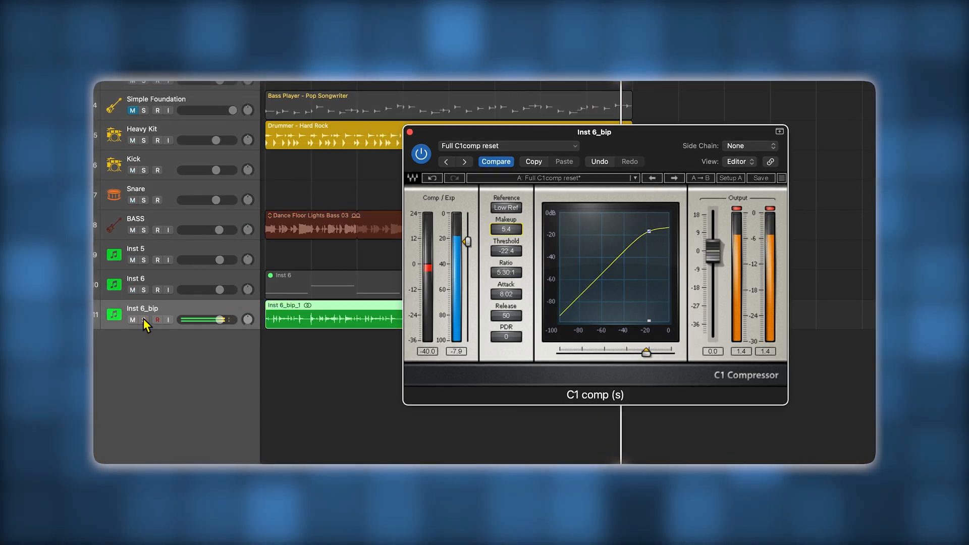
# - Refine the Inst 6_bip compression in the full mix with attack 5.81, ratio 3.84:1, threshold -23.1 and makeup 6.2
pyautogui.moveTo(512, 295); pyautogui.dragTo(513, 315)
pyautogui.moveTo(510, 274); pyautogui.dragTo(511, 290)
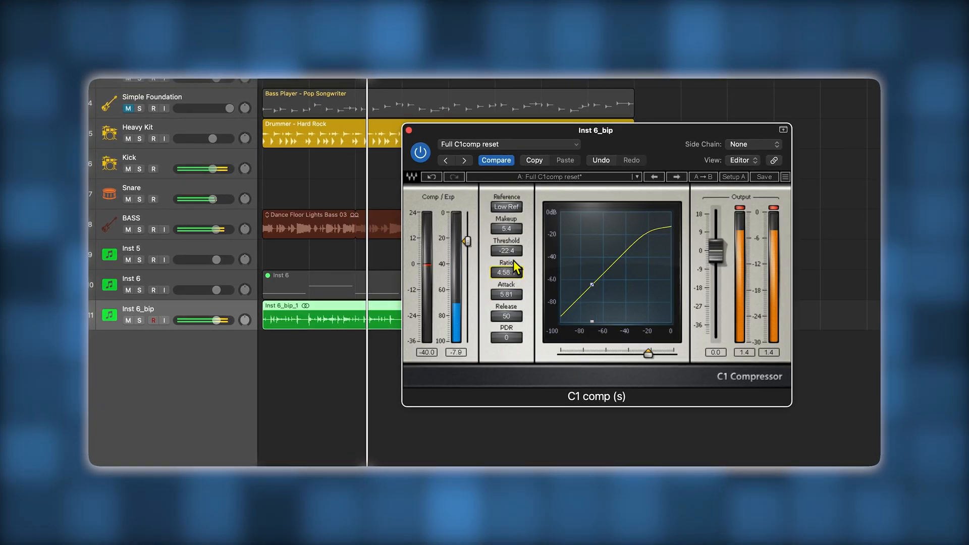
pyautogui.click(514, 252)
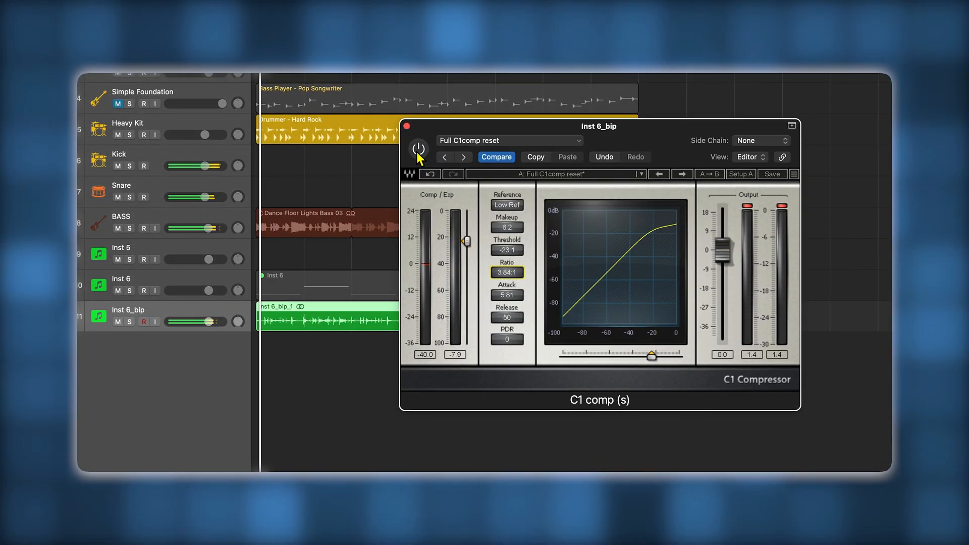
# - Solo the Inst 6_bip track, compare it with the C1 compressor bypassed and active, and return to the full mix
pyautogui.click(128, 323)
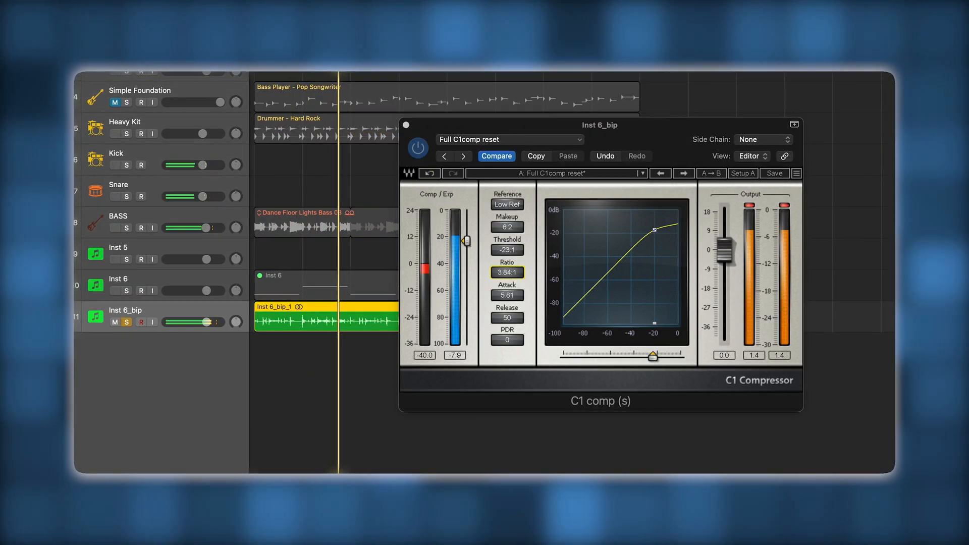
pyautogui.click(419, 151)
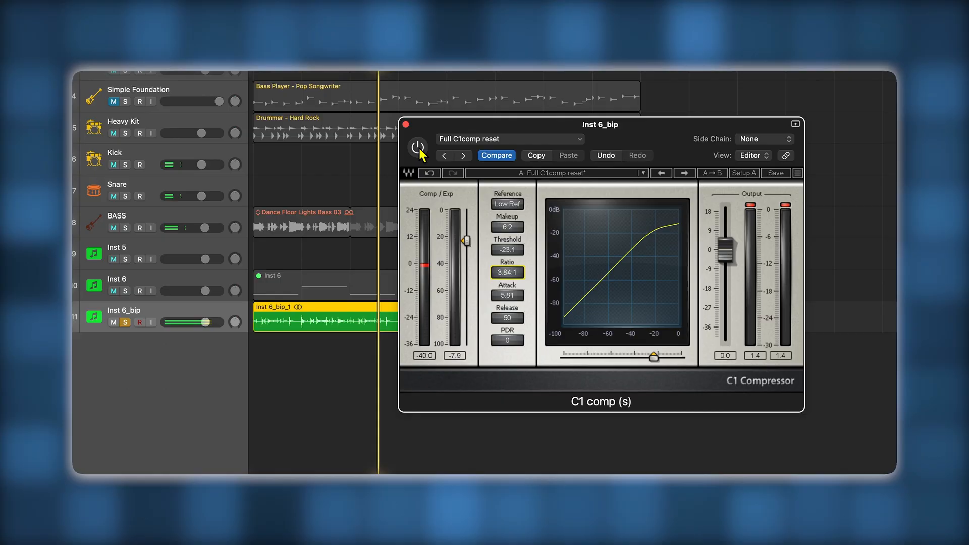
pyautogui.click(418, 148)
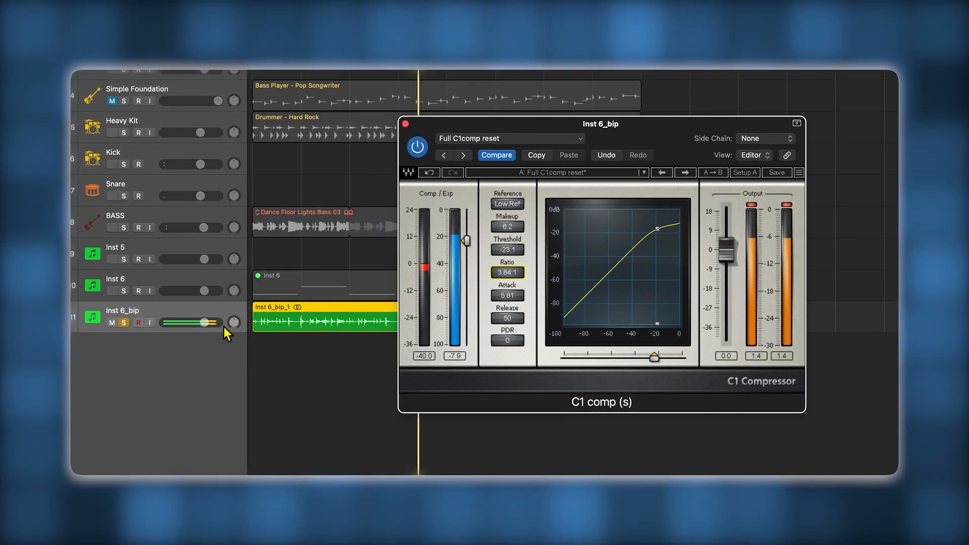
pyautogui.click(123, 323)
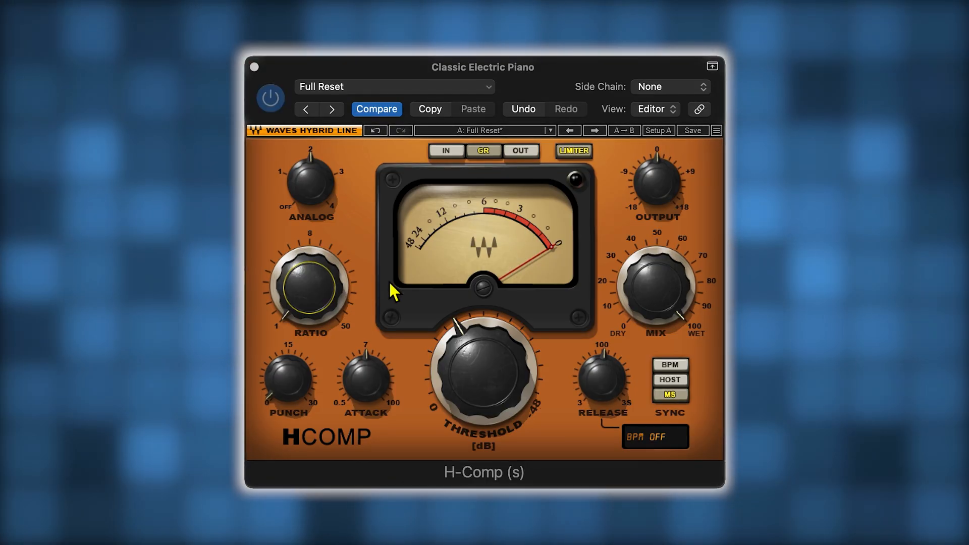
# - Raise the electric piano compressor's ratio to 3.66 and lower its threshold to about -19.2 dB
pyautogui.moveTo(314, 303); pyautogui.dragTo(310, 245)
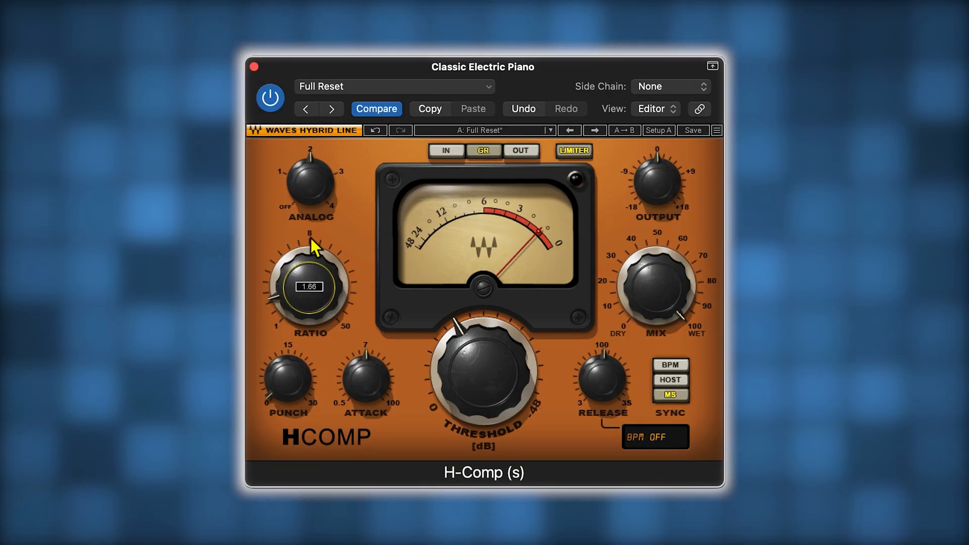
pyautogui.moveTo(321, 167); pyautogui.dragTo(326, 148)
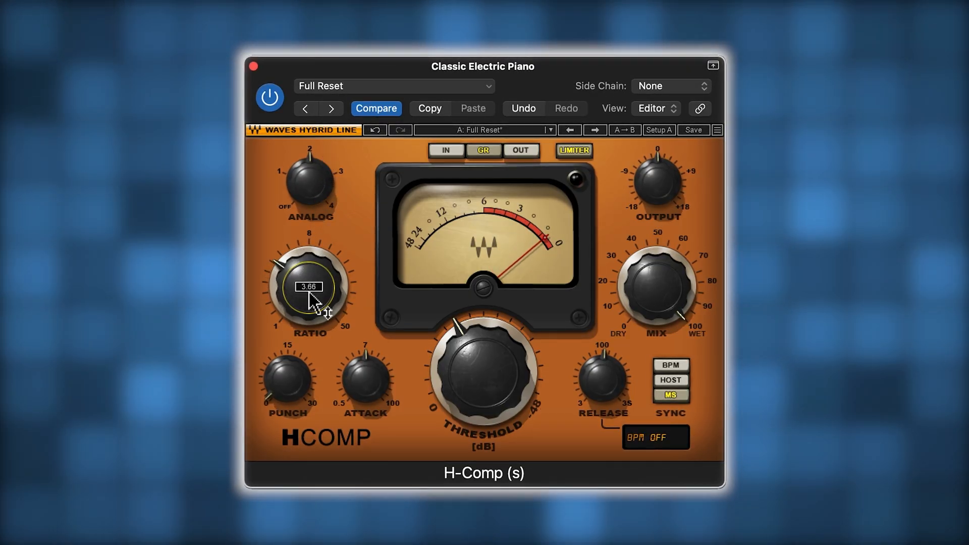
pyautogui.moveTo(496, 364); pyautogui.dragTo(466, 393)
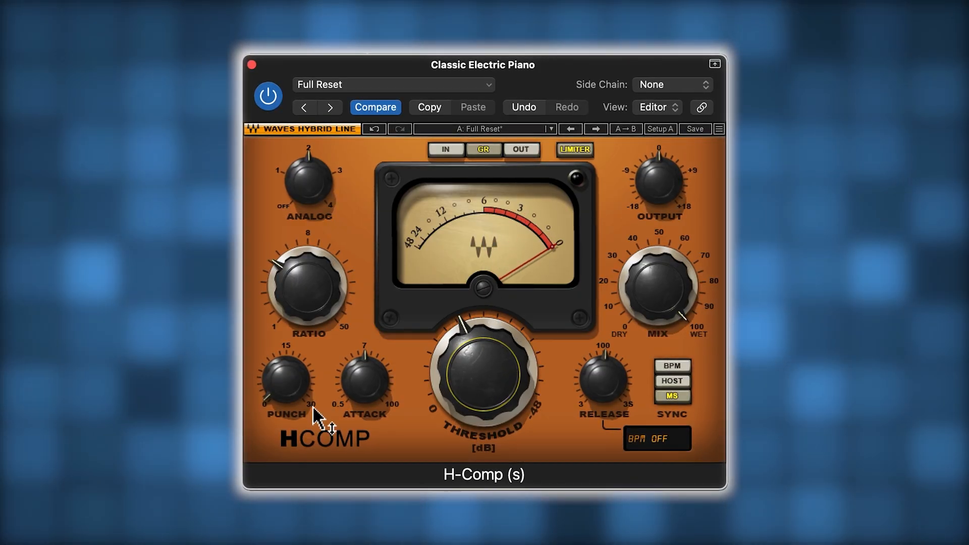
# - Sync the electric piano compressor's release to BPM and lengthen the release time
pyautogui.click(671, 367)
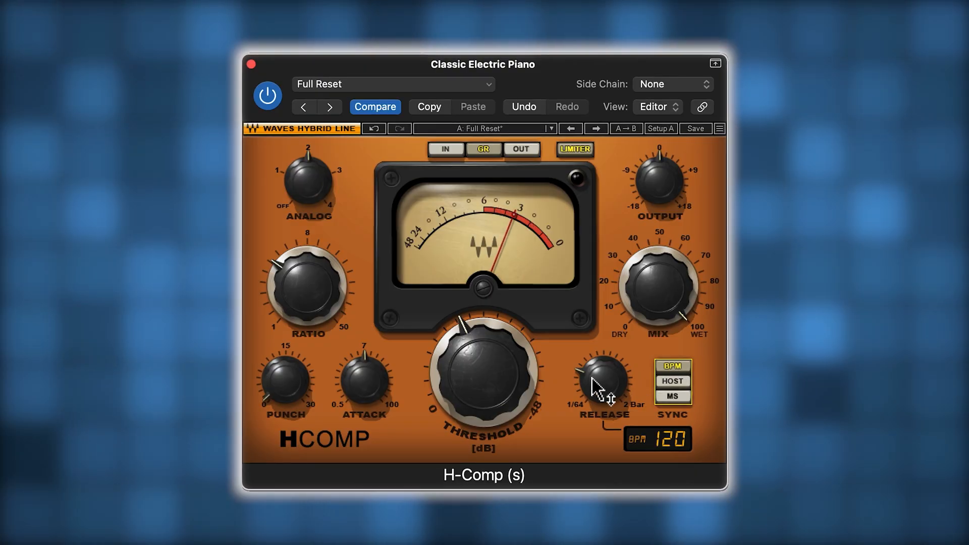
pyautogui.moveTo(601, 385); pyautogui.dragTo(606, 333)
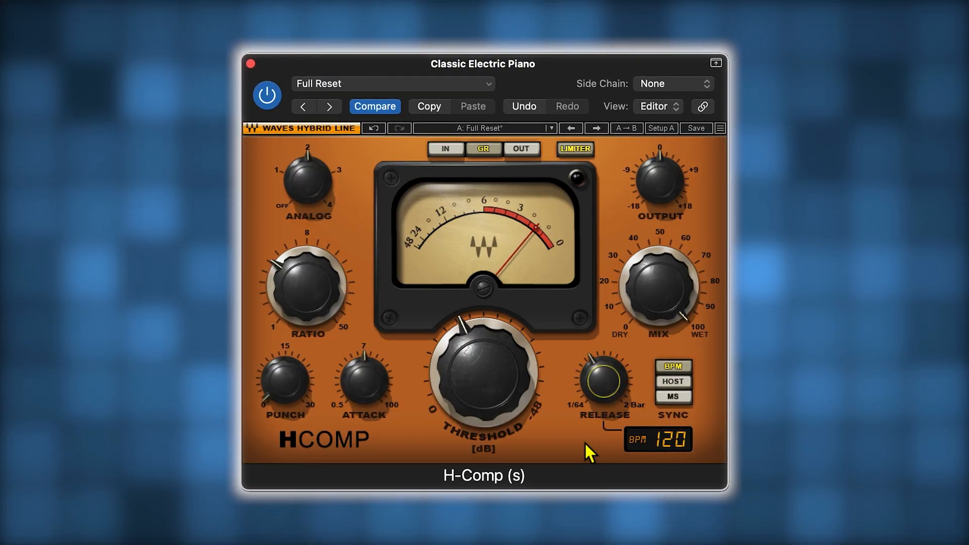
pyautogui.click(484, 387)
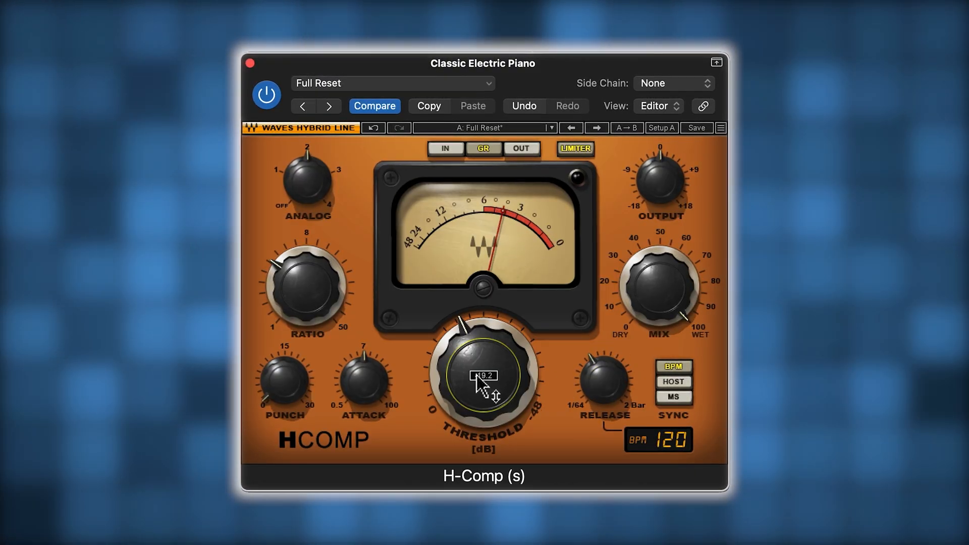
# - Set the attack to about 7.3 ms, raise the output to about 3 dB, and compare the electric piano with the compressor bypassed
pyautogui.moveTo(364, 376)
pyautogui.mouseDown()
pyautogui.moveTo(366, 348)
pyautogui.moveTo(368, 379)
pyautogui.mouseUp()
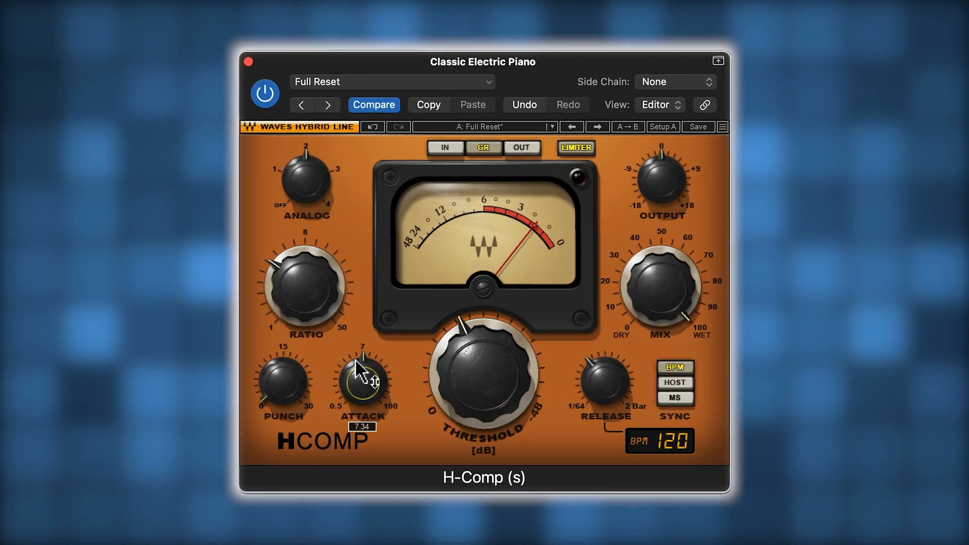
pyautogui.click(300, 311)
pyautogui.moveTo(659, 180)
pyautogui.mouseDown()
pyautogui.moveTo(651, 152)
pyautogui.moveTo(659, 138)
pyautogui.moveTo(637, 184)
pyautogui.moveTo(653, 188)
pyautogui.mouseUp()
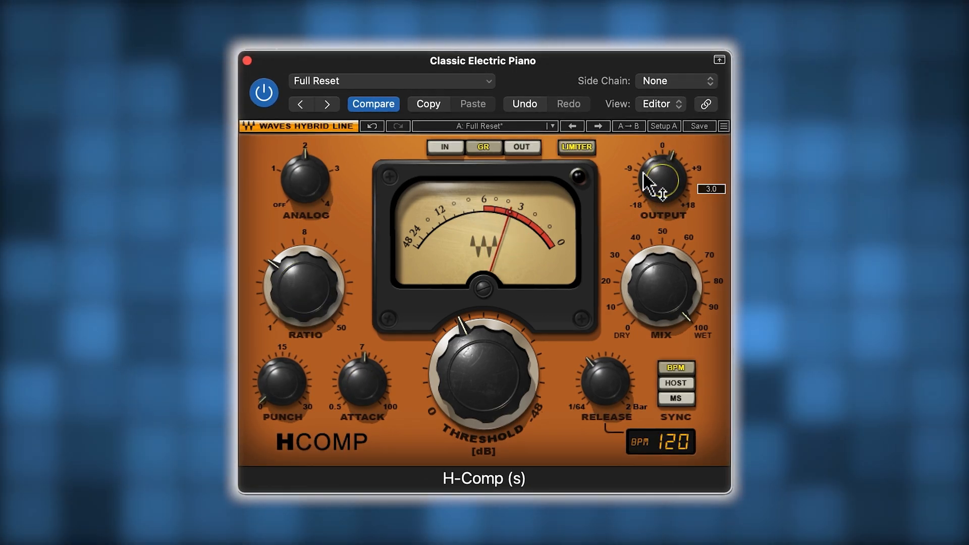
pyautogui.click(267, 98)
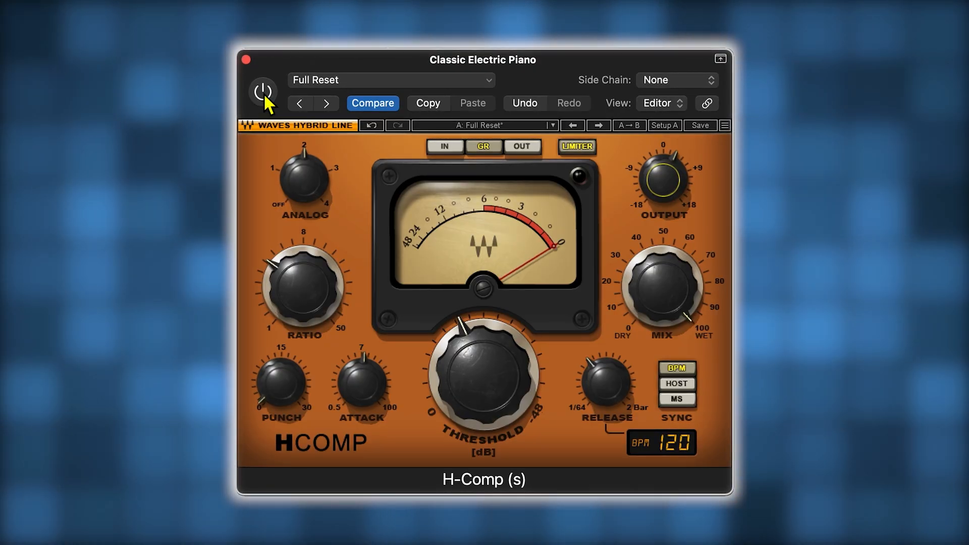
pyautogui.click(263, 93)
# - Increase the electric piano compressor's ratio, lower the threshold slightly, and add a little more output gain
pyautogui.click(362, 384)
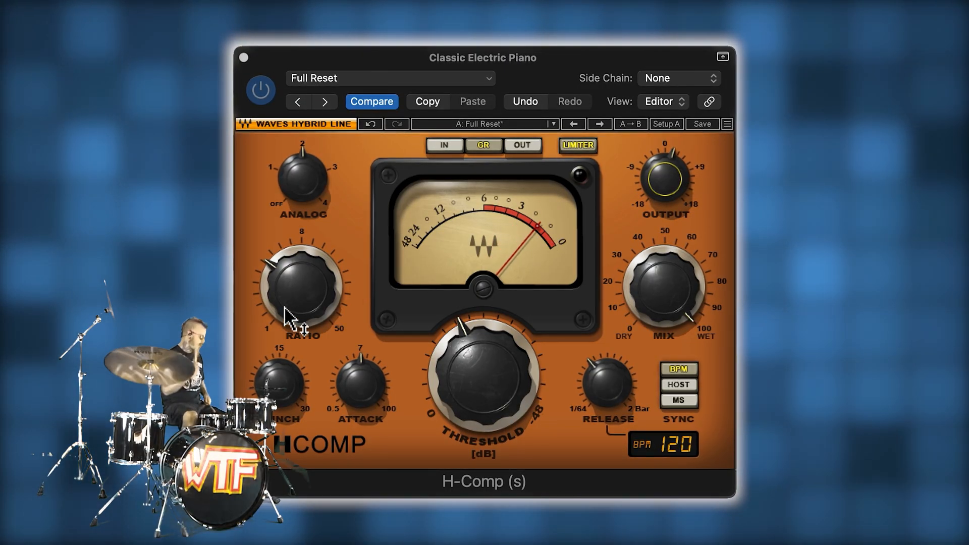
pyautogui.moveTo(293, 301); pyautogui.dragTo(293, 266)
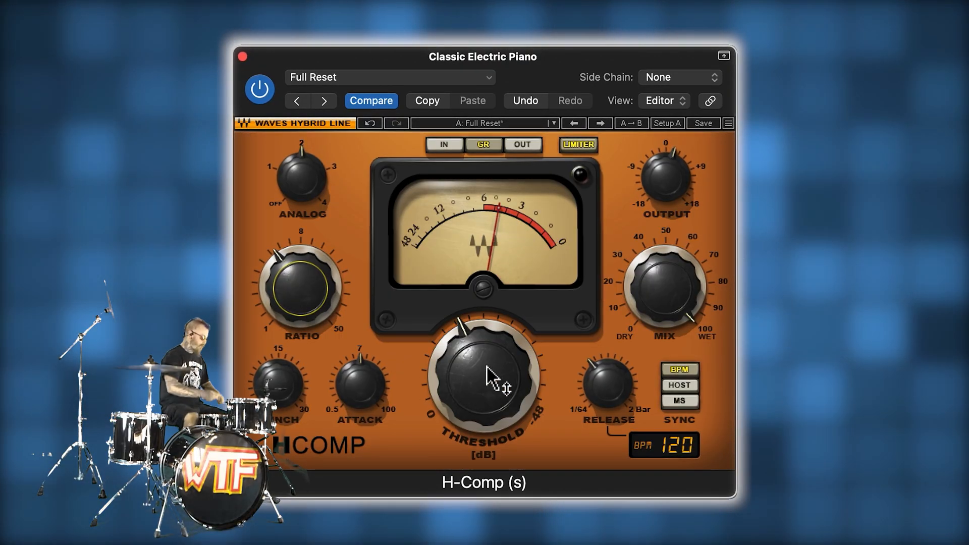
pyautogui.moveTo(488, 367); pyautogui.dragTo(465, 350)
pyautogui.moveTo(662, 174); pyautogui.dragTo(662, 170)
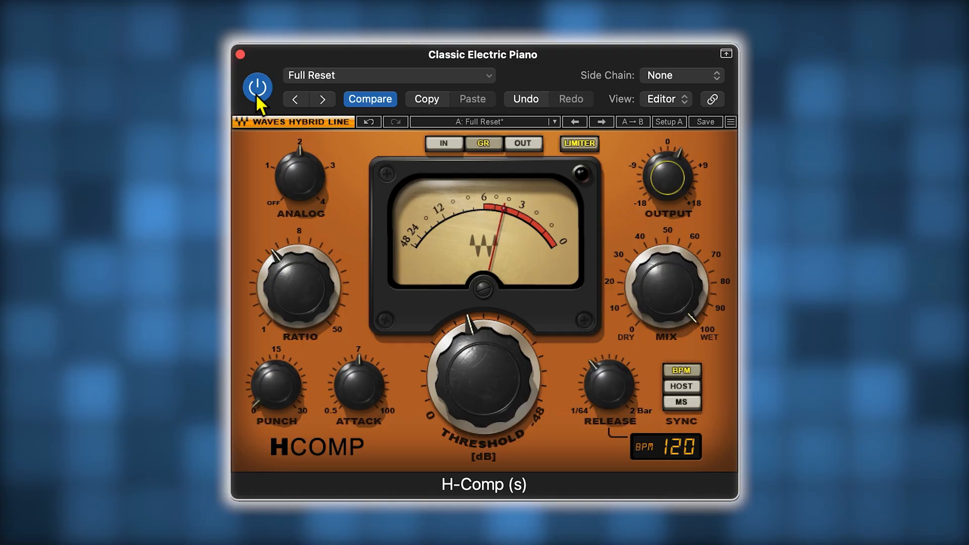
# - Fine-tune the electric piano compressor's output gain while comparing the track with the compressor bypassed
pyautogui.moveTo(660, 182); pyautogui.dragTo(658, 184)
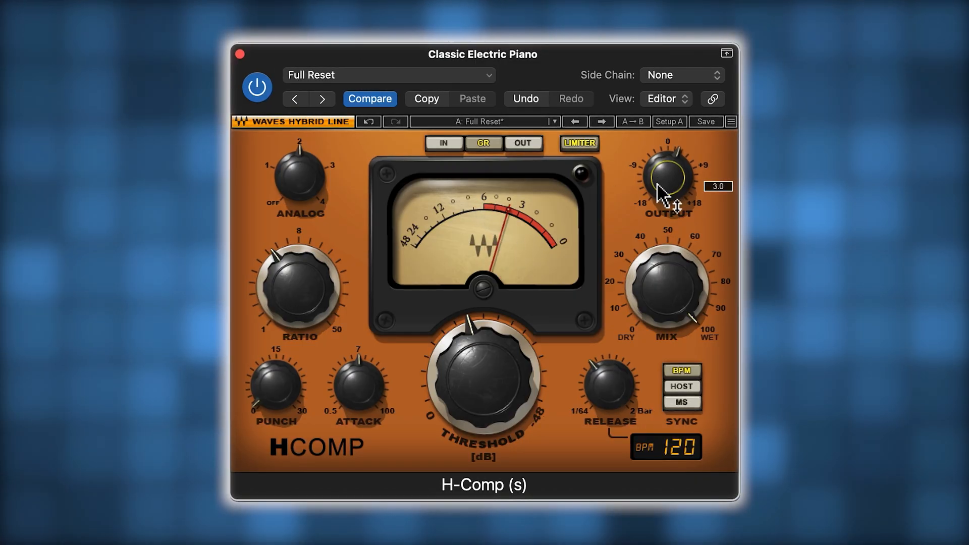
pyautogui.click(256, 92)
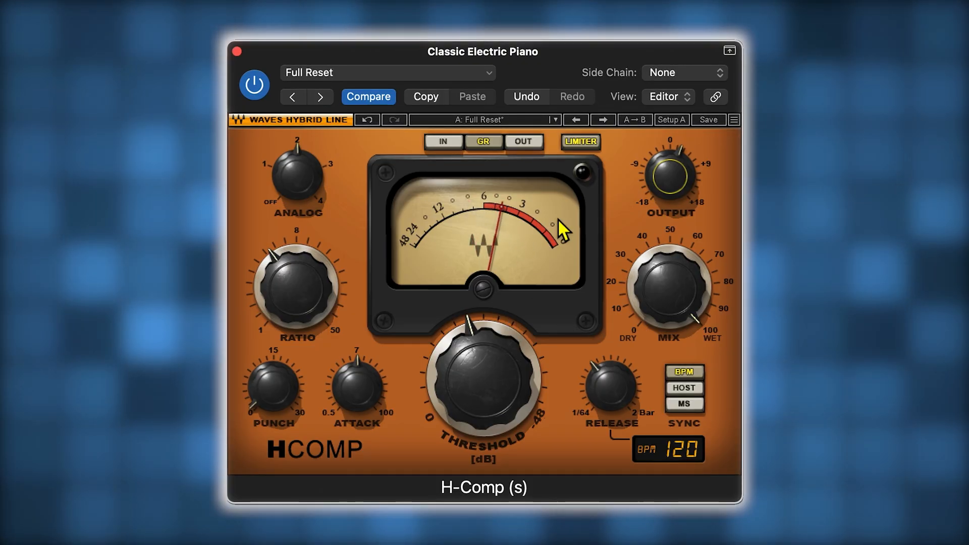
pyautogui.moveTo(667, 162); pyautogui.dragTo(663, 174)
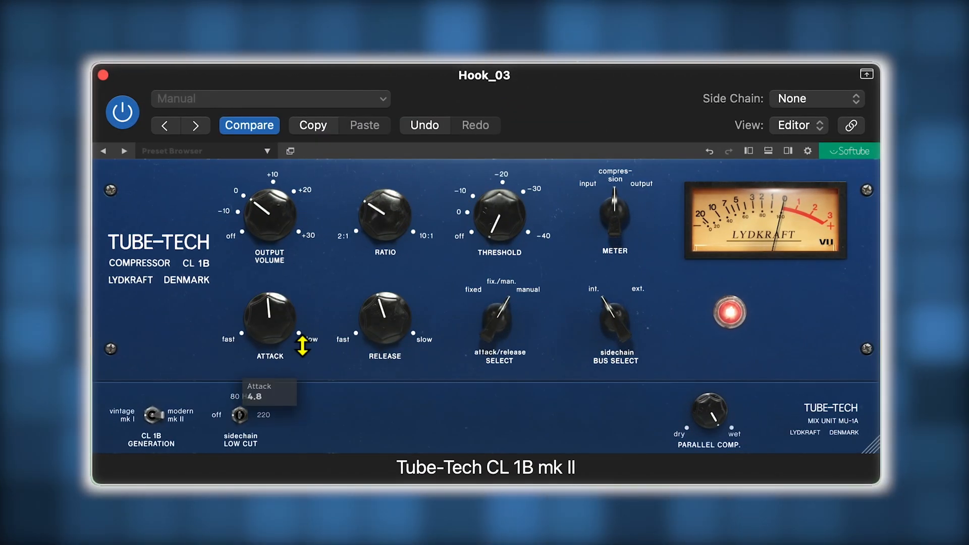
# - Lower the Hook_03 compressor's threshold to about -9.5 dB and compare the track with the compressor bypassed
pyautogui.moveTo(482, 247); pyautogui.dragTo(510, 213)
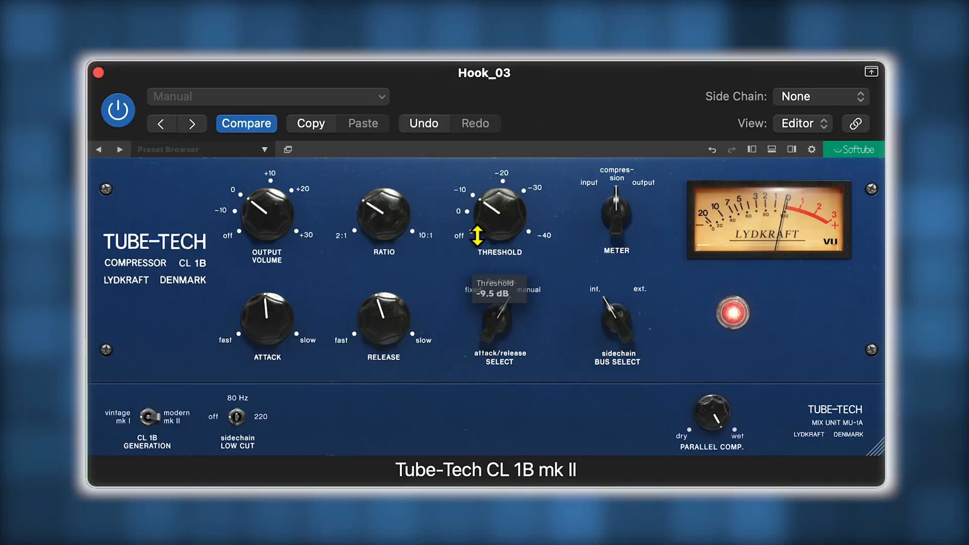
pyautogui.moveTo(489, 215); pyautogui.dragTo(490, 236)
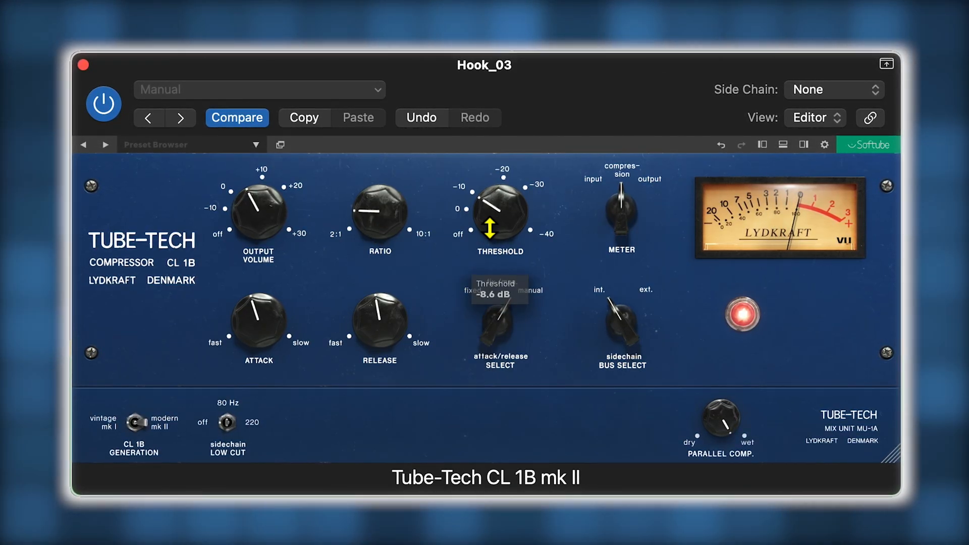
pyautogui.click(112, 100)
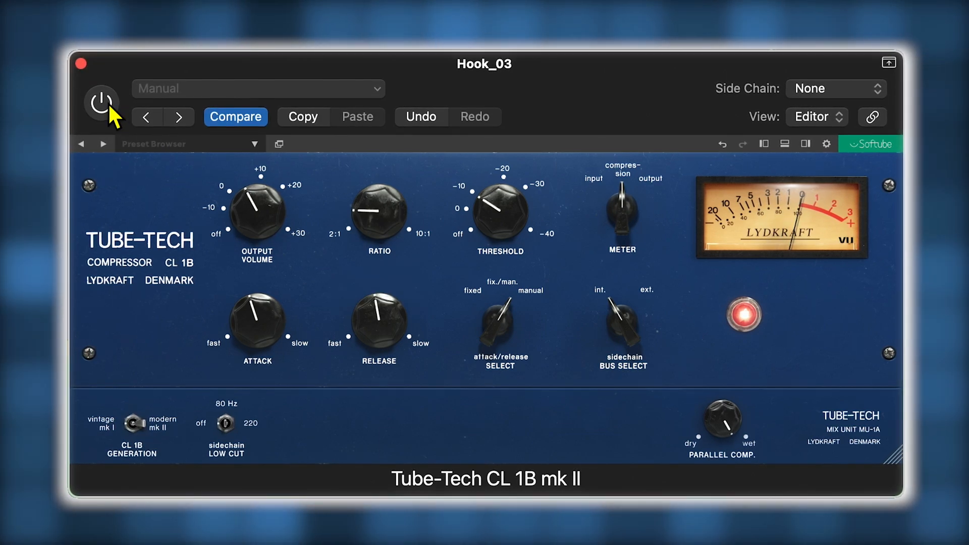
pyautogui.click(109, 104)
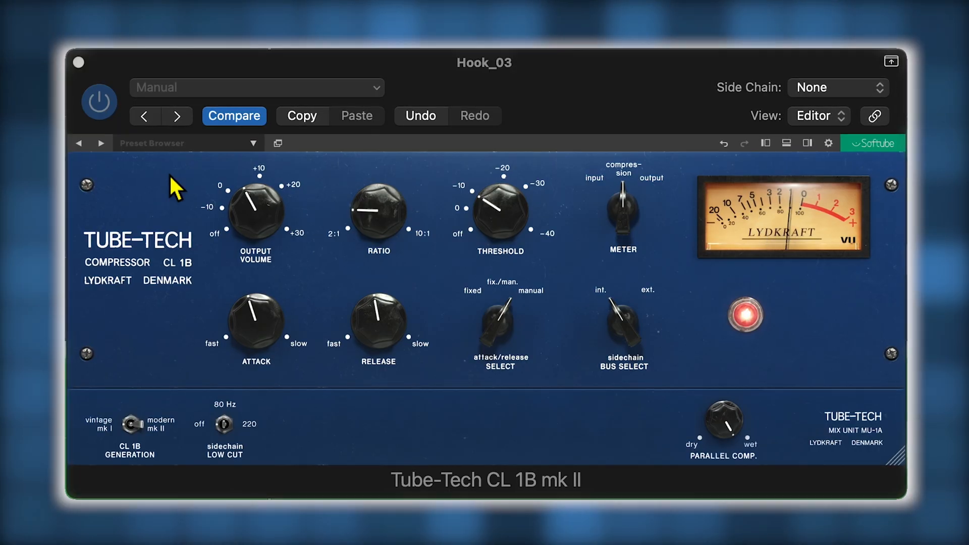
# - Raise the Hook_03 compressor's output volume slightly and compare the level-matched result against bypass
pyautogui.moveTo(231, 217); pyautogui.dragTo(242, 212)
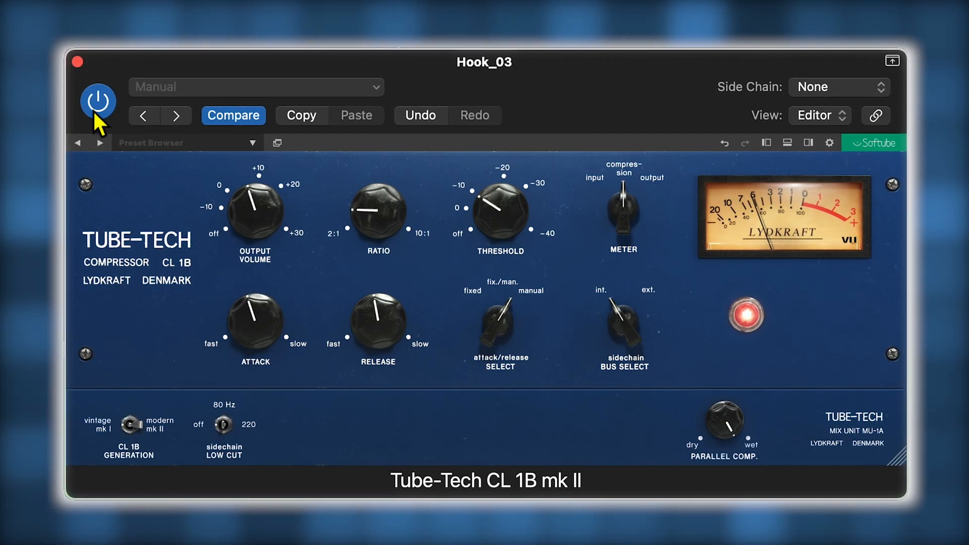
pyautogui.moveTo(243, 220)
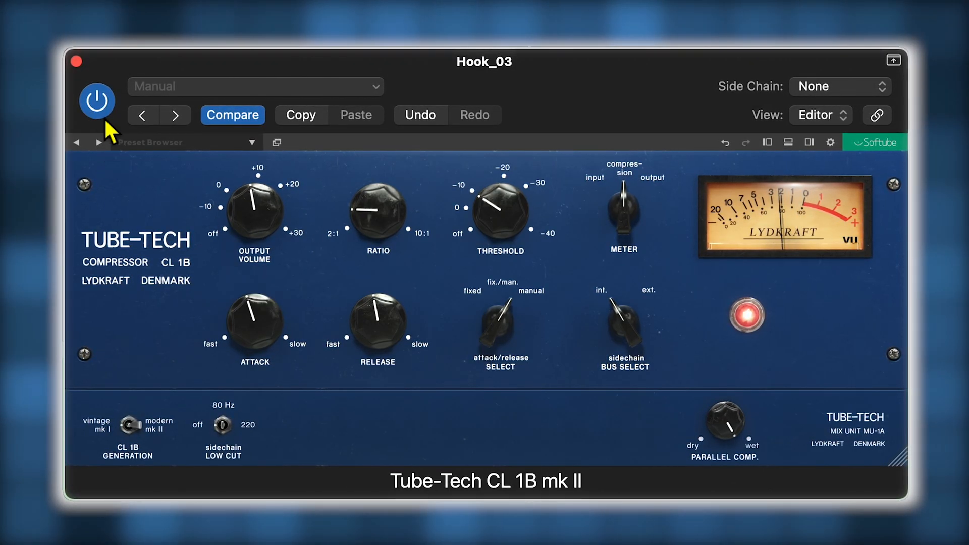
pyautogui.click(90, 105)
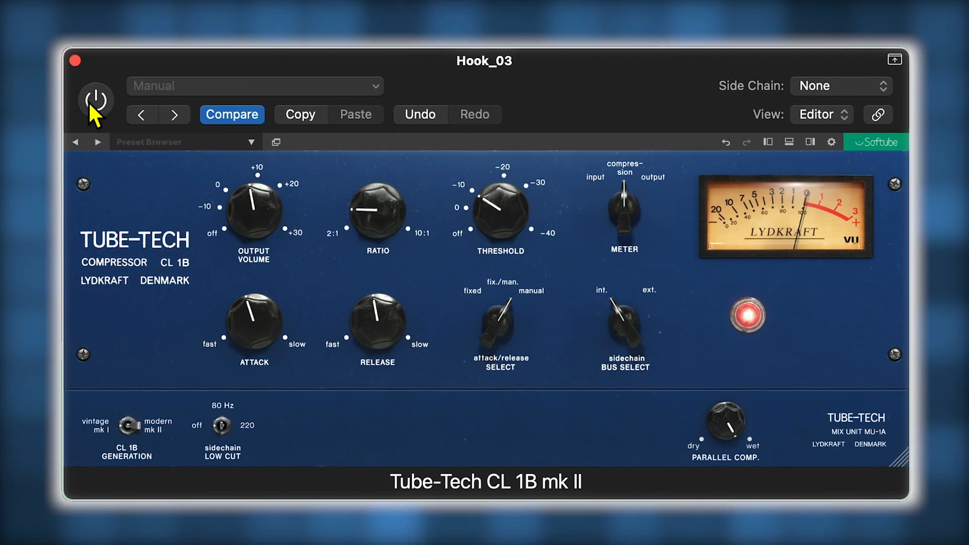
pyautogui.click(91, 105)
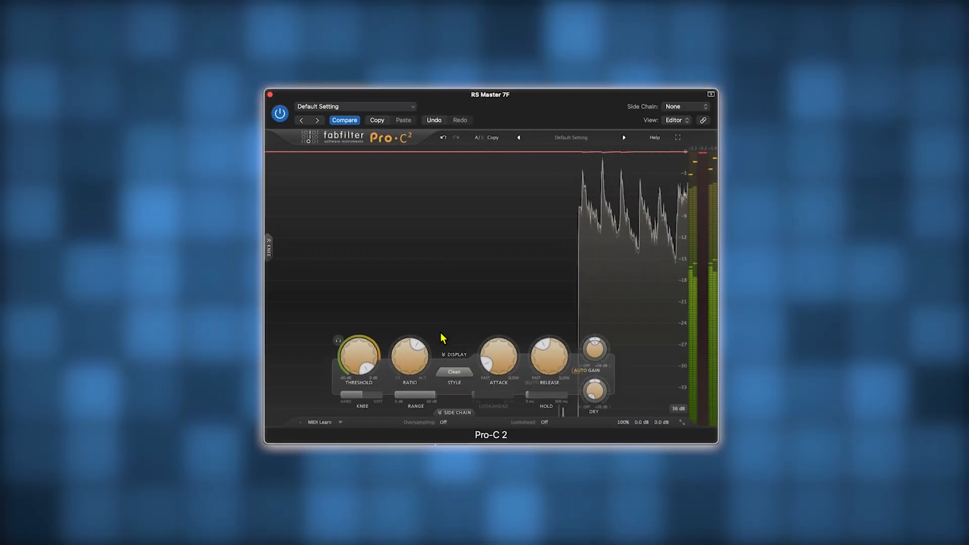
# - Set the master Pro-C 2 compressor's style to Mastering and lower its ratio
pyautogui.click(454, 373)
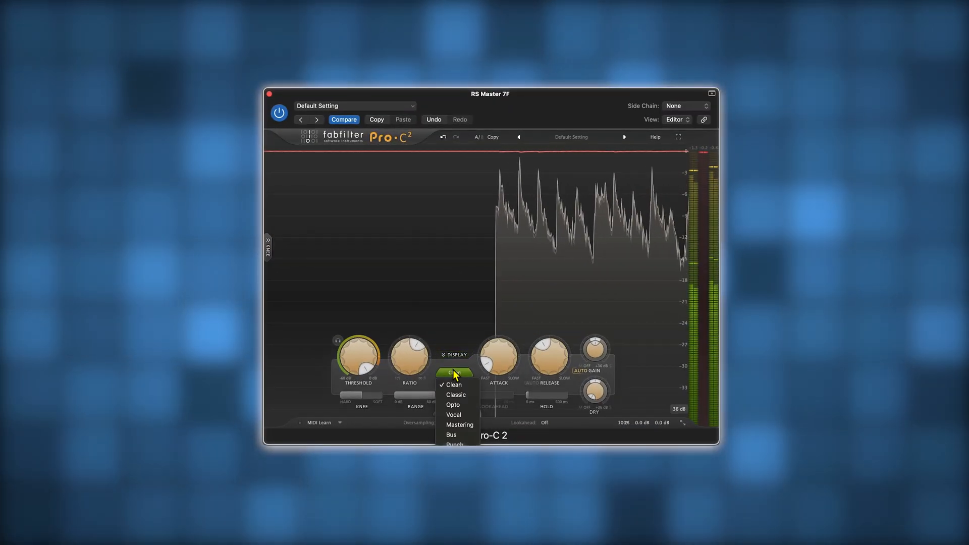
pyautogui.click(457, 425)
pyautogui.moveTo(405, 360)
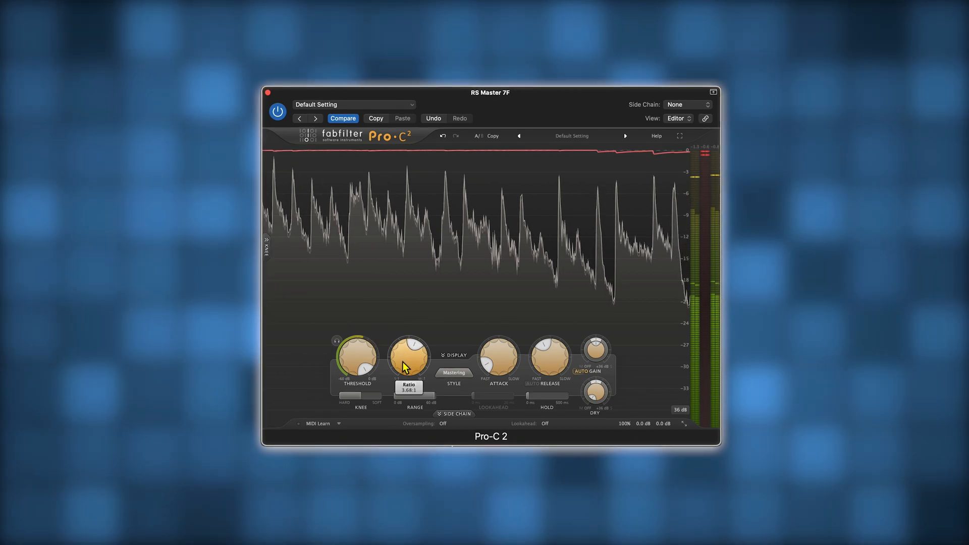
pyautogui.moveTo(405, 360); pyautogui.dragTo(402, 391)
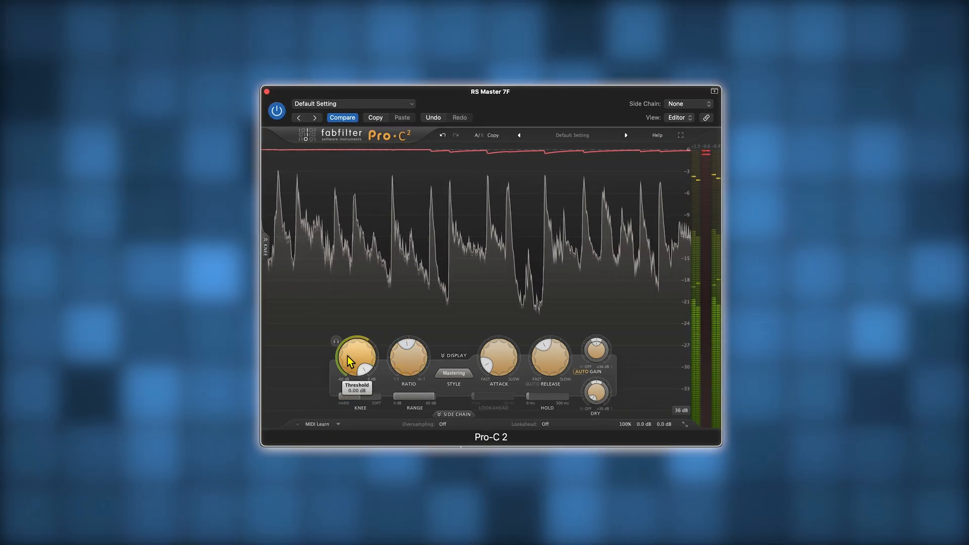
# - Enable a 100 Hz, 24 dB/oct low-cut filter in the master compressor's side chain and set the stereo link to 0%
pyautogui.click(458, 416)
pyautogui.click(229, 413)
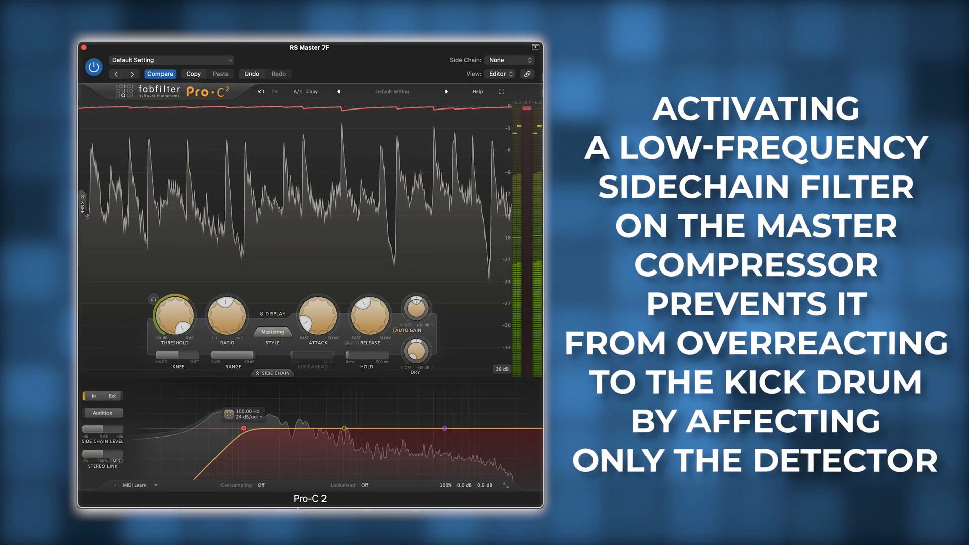
pyautogui.moveTo(103, 460); pyautogui.dragTo(82, 457)
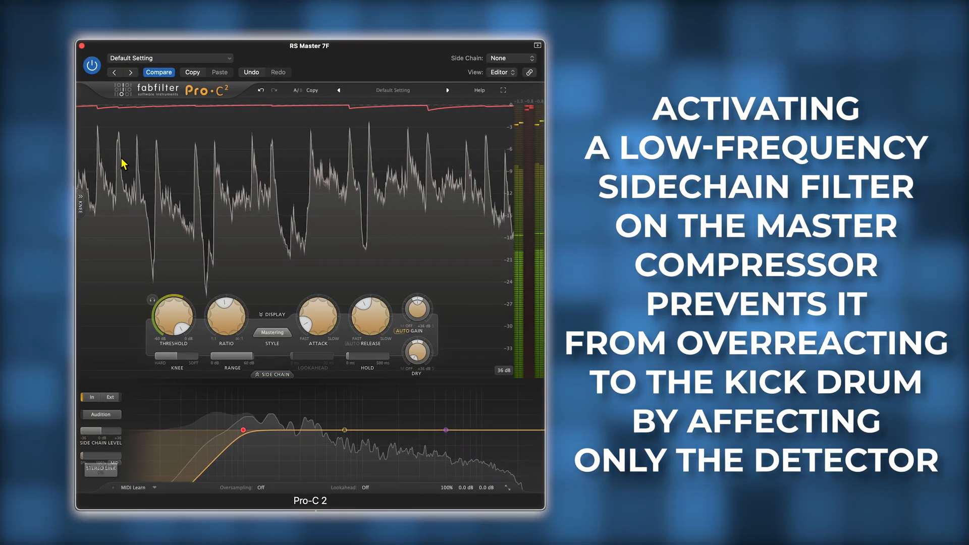
# - Lower the master compressor's threshold, slow its attack, and adjust the release to about 209 ms
pyautogui.moveTo(162, 320)
pyautogui.mouseDown()
pyautogui.moveTo(164, 342)
pyautogui.moveTo(166, 323)
pyautogui.moveTo(165, 334)
pyautogui.mouseUp()
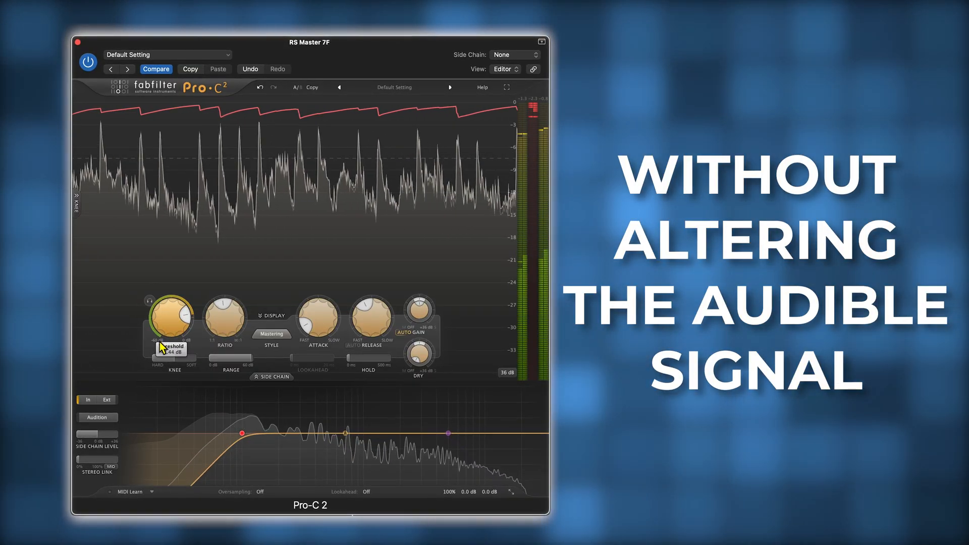
pyautogui.moveTo(319, 321); pyautogui.dragTo(320, 319)
pyautogui.moveTo(513, 319); pyautogui.dragTo(515, 268)
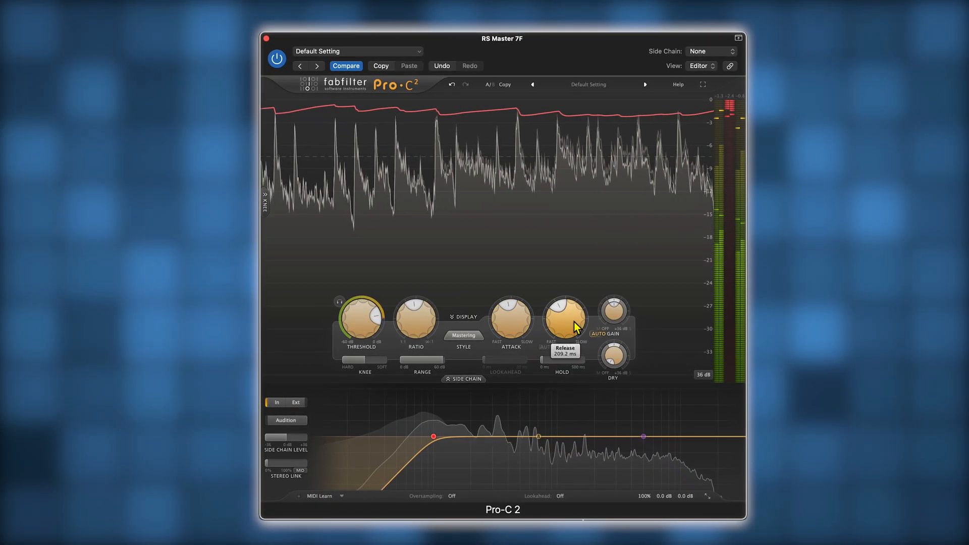
pyautogui.moveTo(573, 324); pyautogui.dragTo(573, 320)
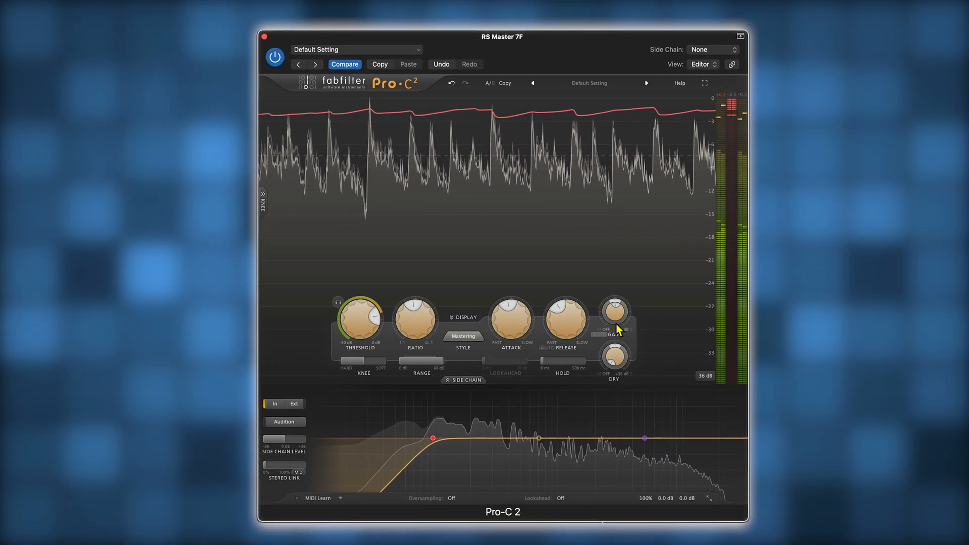
# - Raise the master compressor's wet gain with auto gain off, and fine-tune the attack to 27.37 ms and the ratio
pyautogui.moveTo(614, 310); pyautogui.dragTo(625, 295)
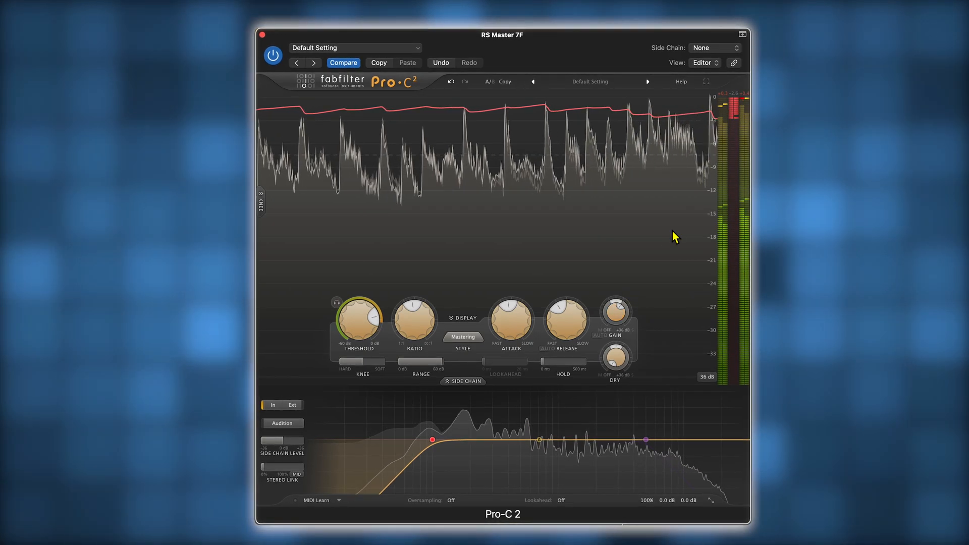
pyautogui.moveTo(620, 309); pyautogui.dragTo(629, 313)
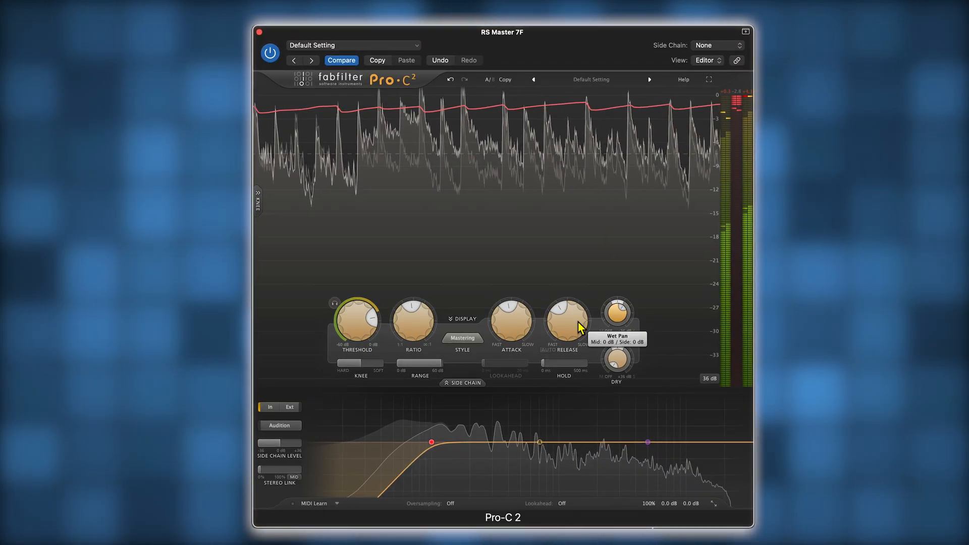
pyautogui.moveTo(500, 325); pyautogui.dragTo(504, 316)
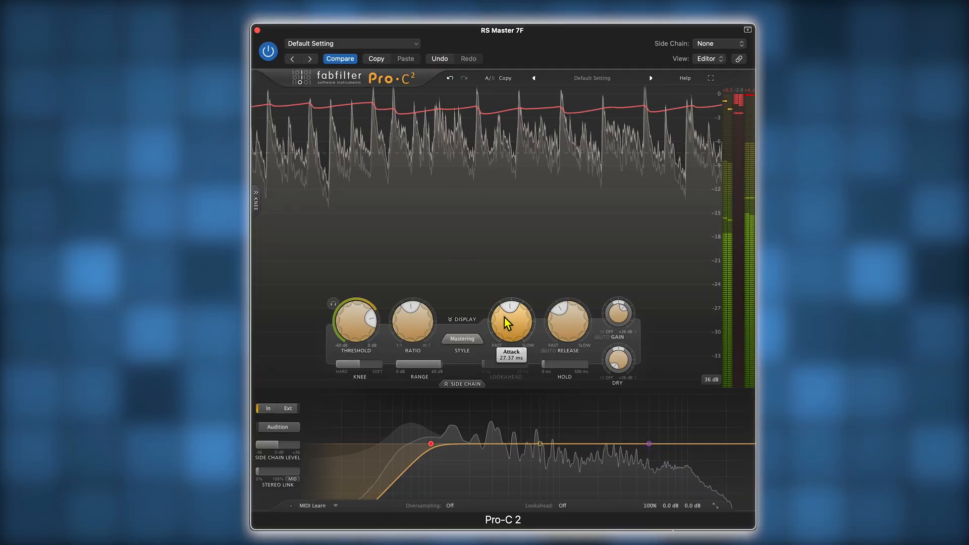
pyautogui.moveTo(402, 321); pyautogui.dragTo(402, 324)
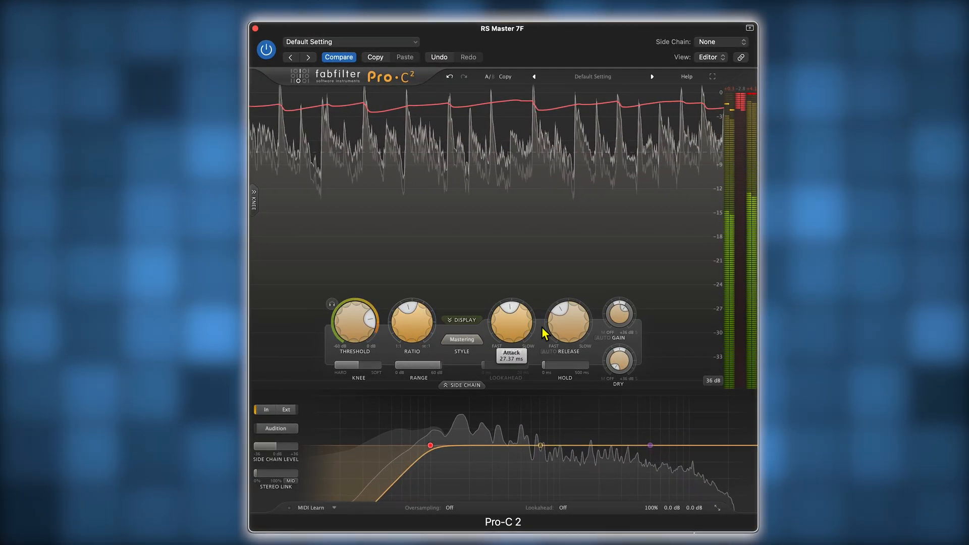
# - Shorten the master compressor's release, trim the wet gain to about +5.4 dB, and compare the mix against bypass
pyautogui.moveTo(518, 326); pyautogui.dragTo(552, 351)
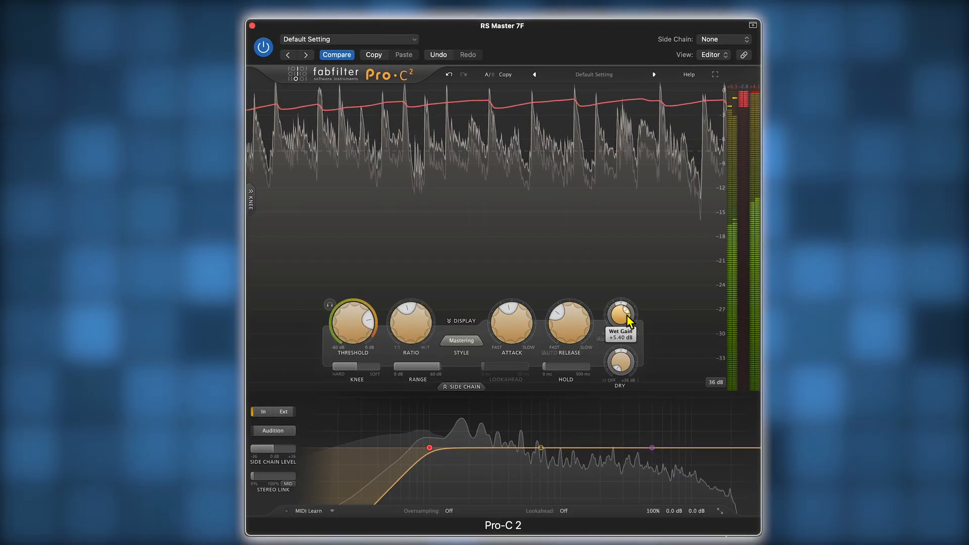
pyautogui.moveTo(627, 316); pyautogui.dragTo(631, 318)
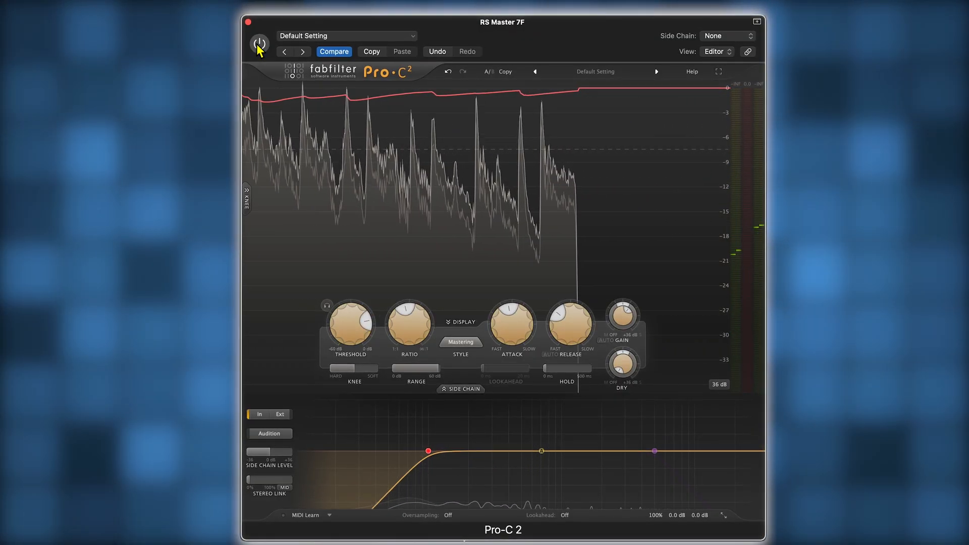
pyautogui.click(259, 46)
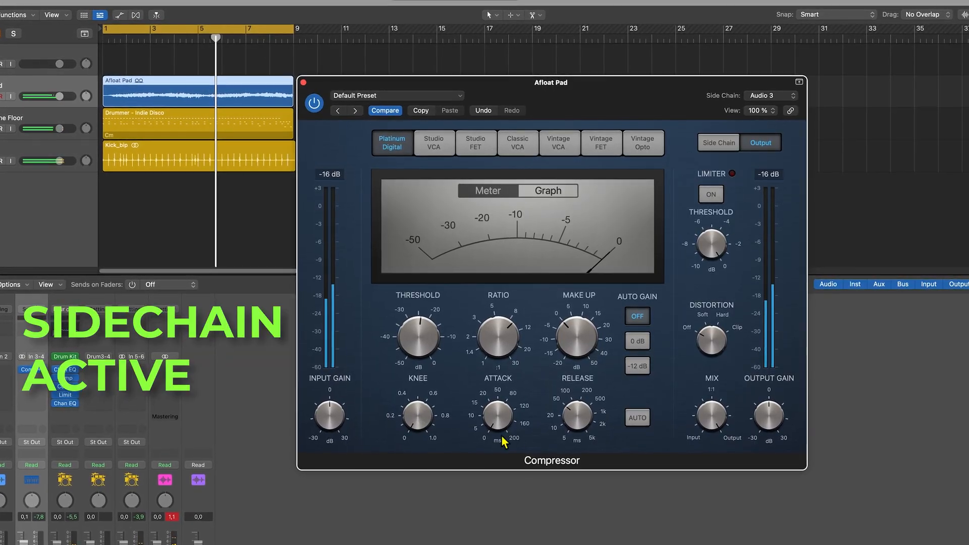
# - Compare the Afloat Pad with its kick-triggered sidechain compressor active and bypassed
pyautogui.click(306, 109)
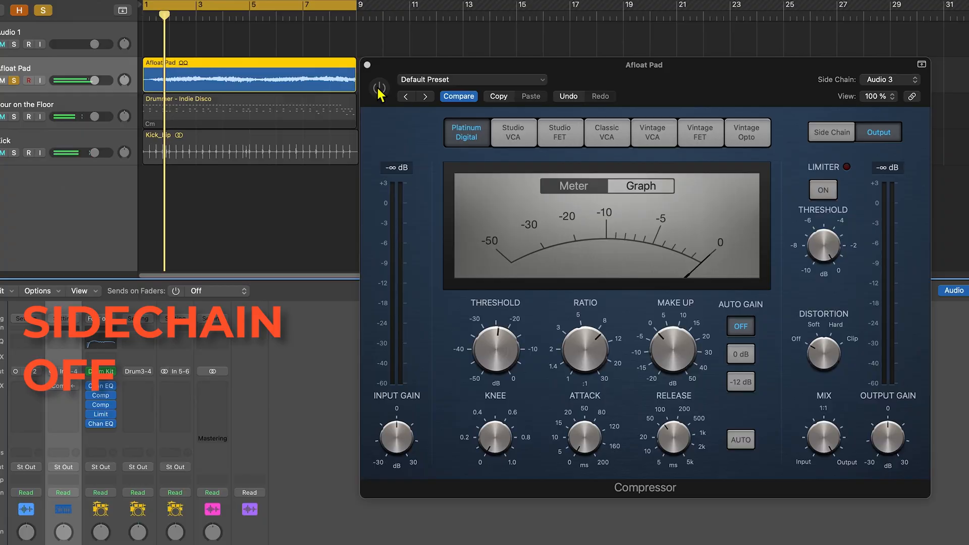
pyautogui.click(380, 89)
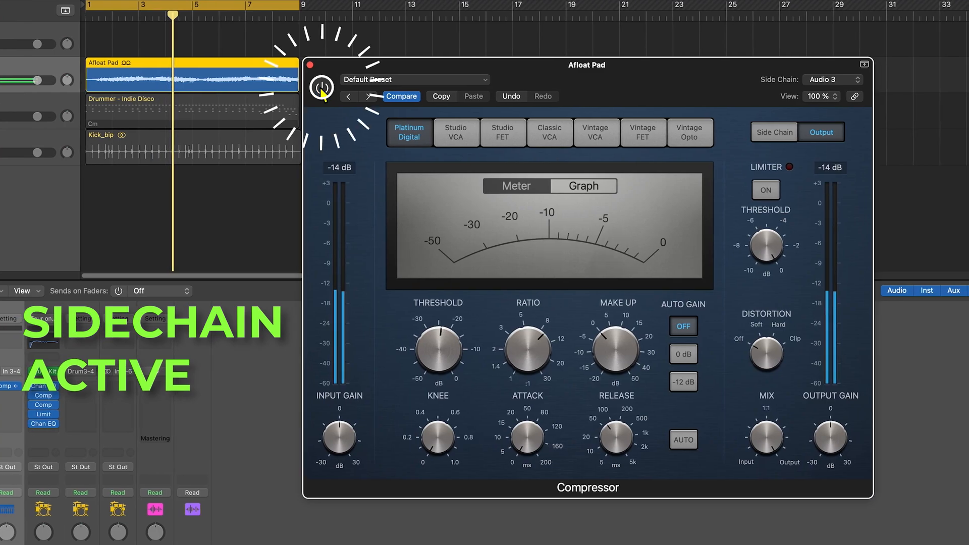
pyautogui.click(322, 89)
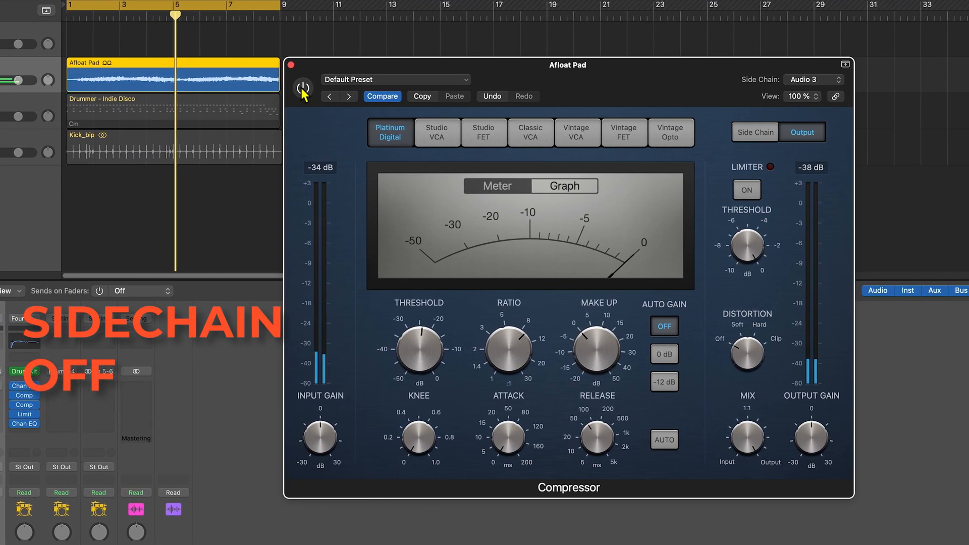
pyautogui.click(298, 89)
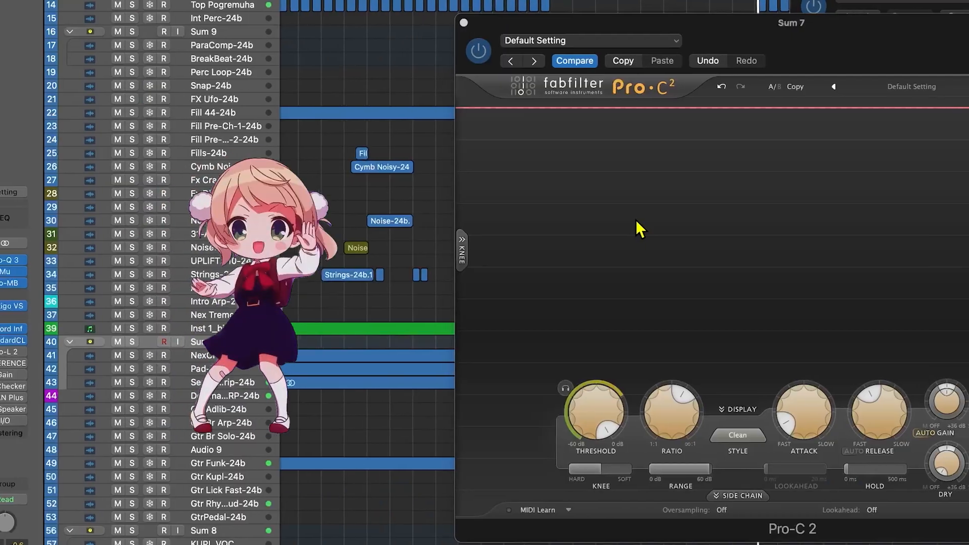
# - Route CHORUS VOC (Audio 4) to the side chain of the Sum 7 compressor and switch its detection to external
pyautogui.click(132, 343)
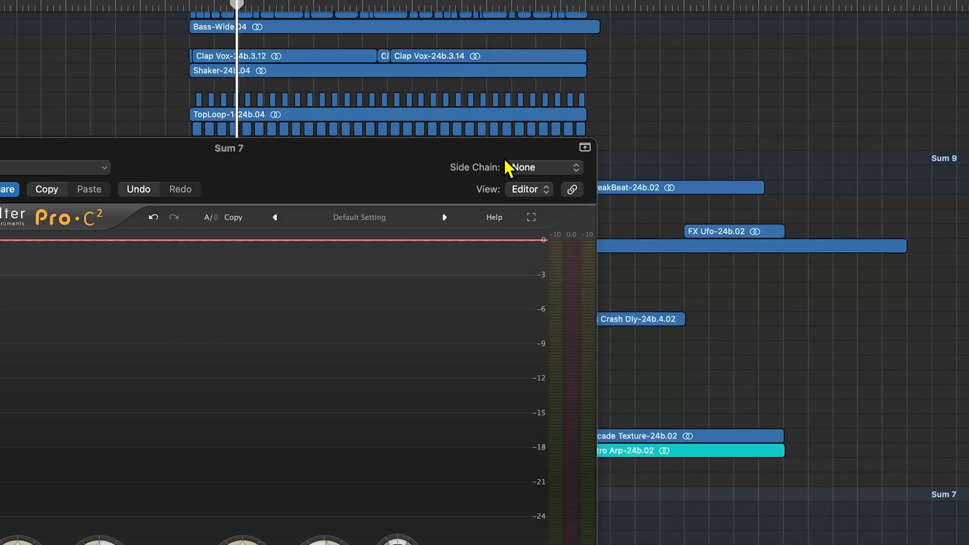
pyautogui.click(668, 143)
pyautogui.moveTo(680, 160)
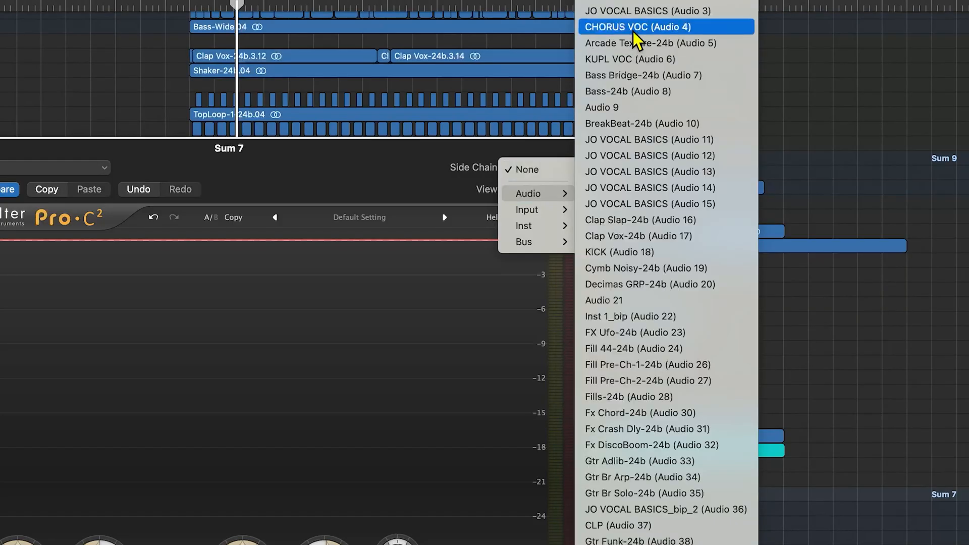
pyautogui.click(633, 32)
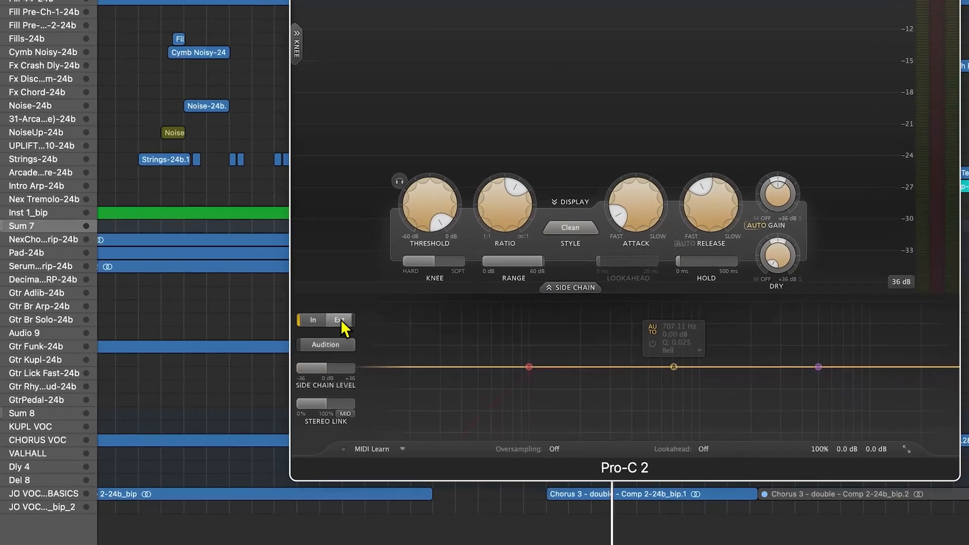
pyautogui.click(349, 382)
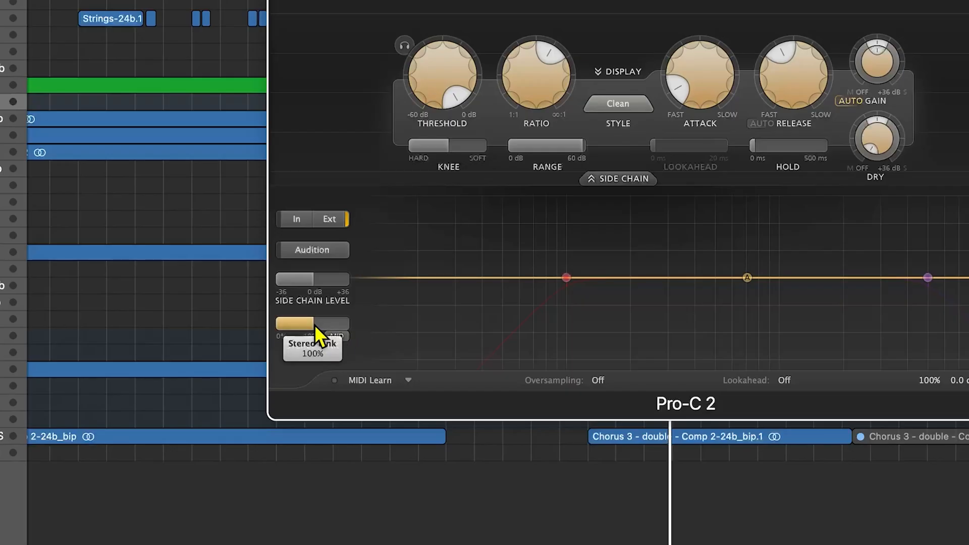
# - Set the Sum 7 compressor's stereo link fully to Mid and its attack to the fastest setting
pyautogui.moveTo(314, 325); pyautogui.dragTo(424, 320)
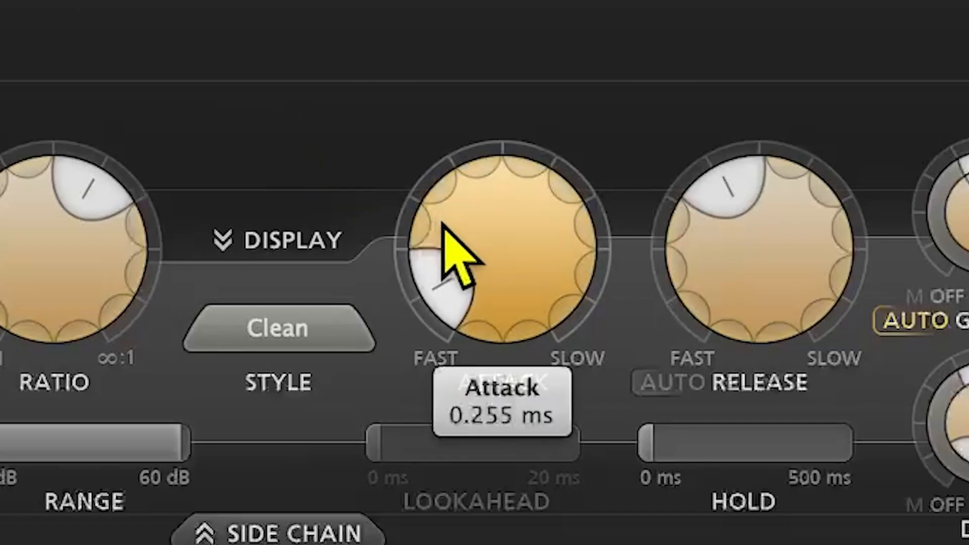
pyautogui.moveTo(682, 77); pyautogui.dragTo(690, 120)
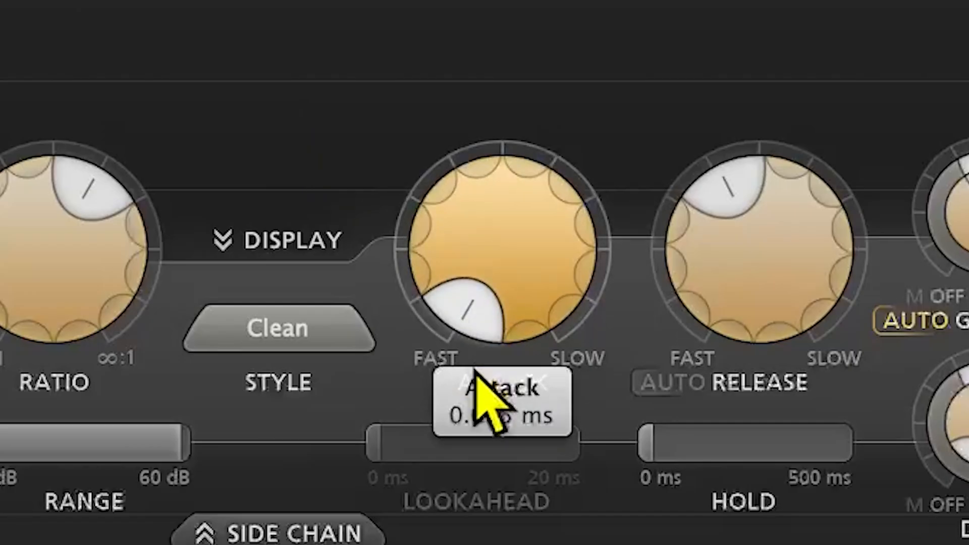
pyautogui.moveTo(474, 370); pyautogui.dragTo(469, 407)
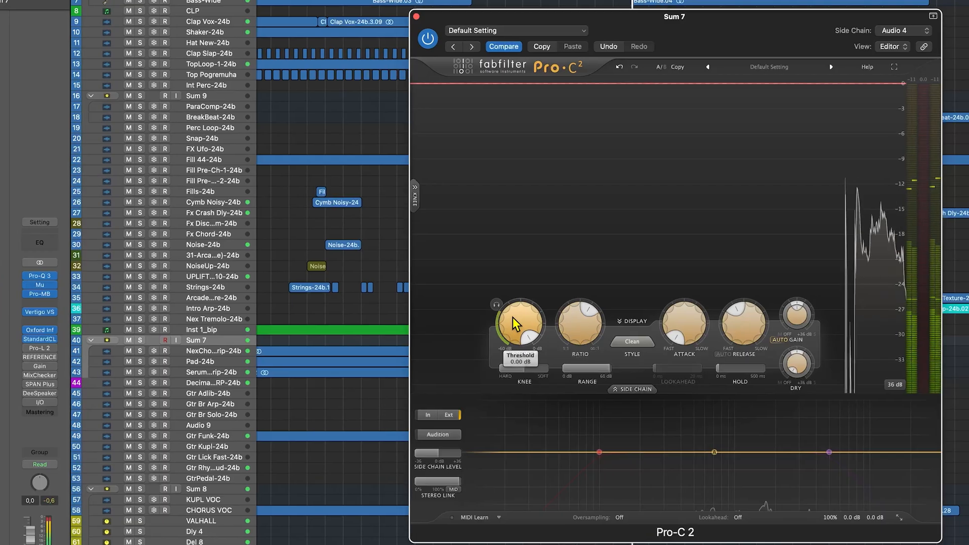
# - Lower the Sum 7 compressor's threshold to about -18 dB during playback so the chorus vocal ducks the instruments
pyautogui.moveTo(395, 314); pyautogui.dragTo(399, 338)
pyautogui.moveTo(495, 359); pyautogui.dragTo(437, 414)
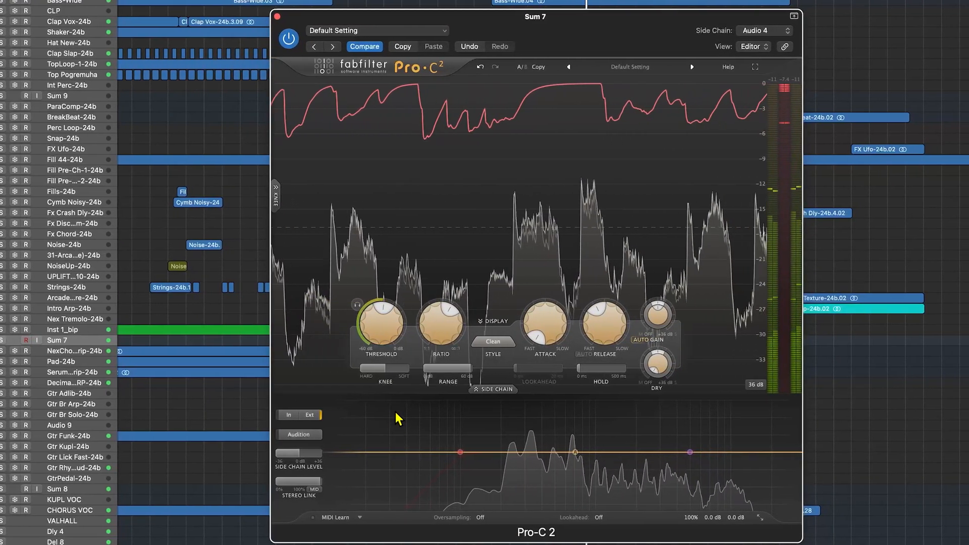
pyautogui.moveTo(360, 320); pyautogui.dragTo(333, 328)
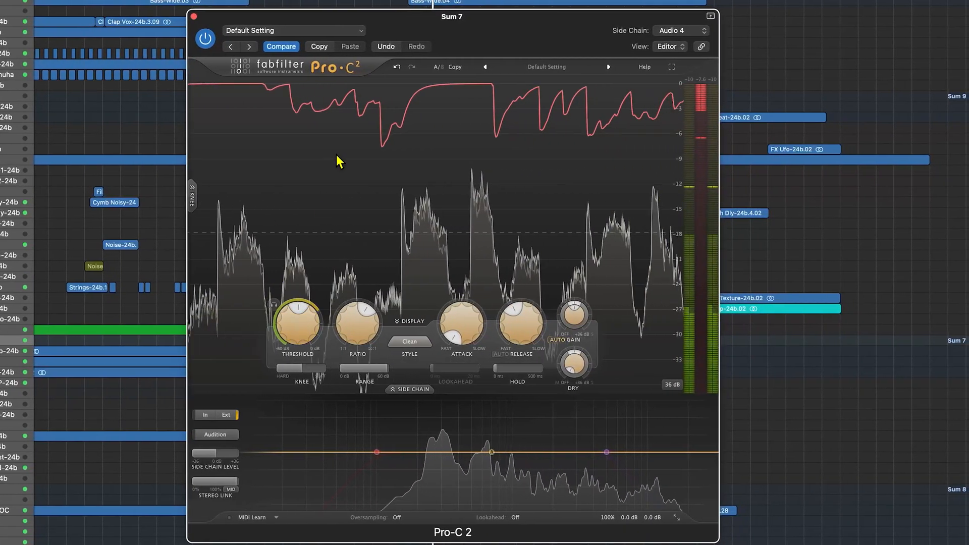